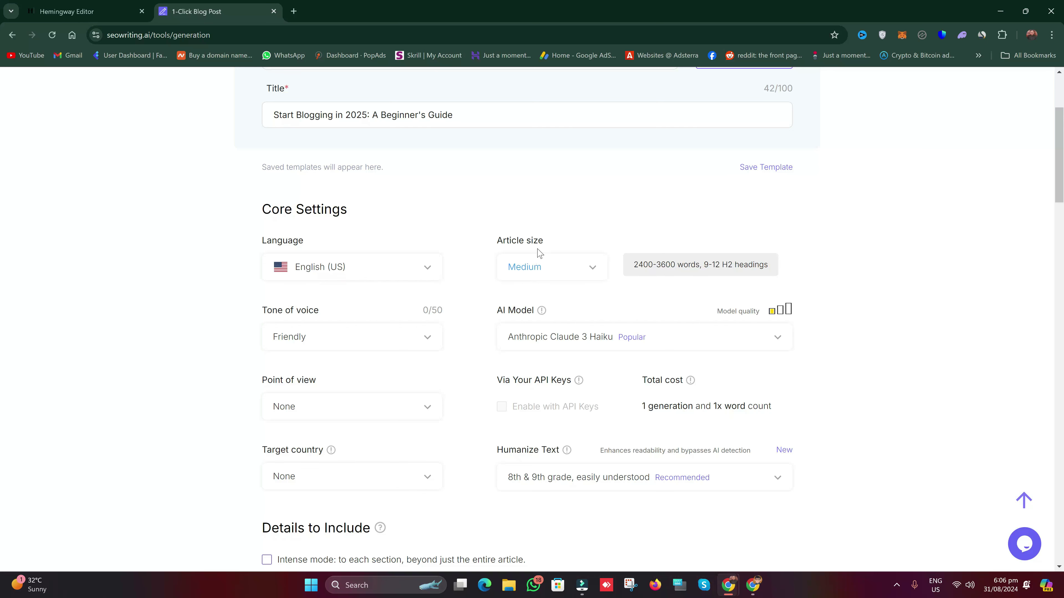
Step: Keep the article size at Medium and the tone of voice at Friendly
click(561, 278)
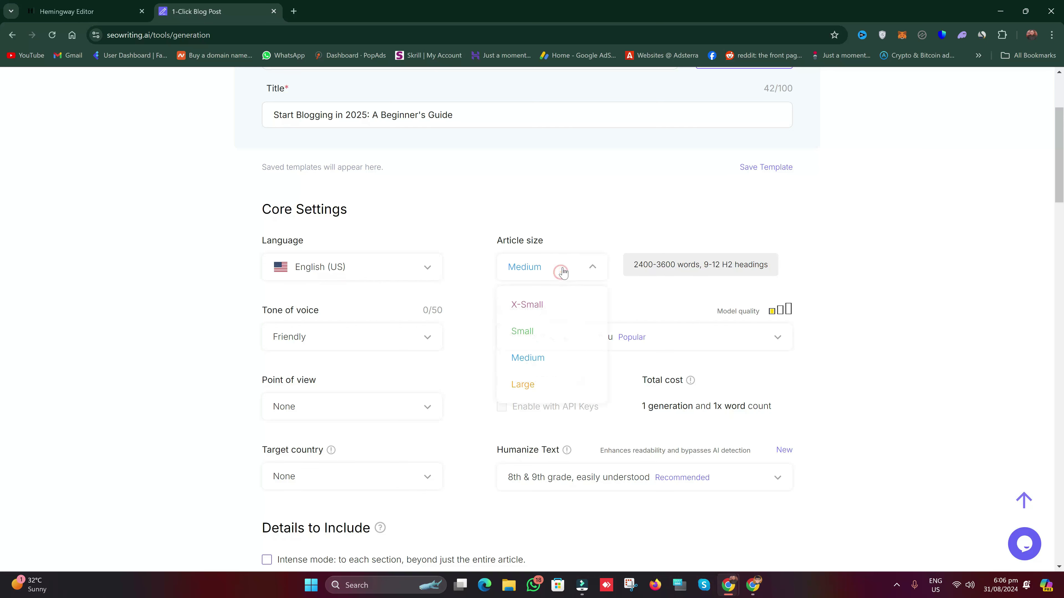
click(568, 246)
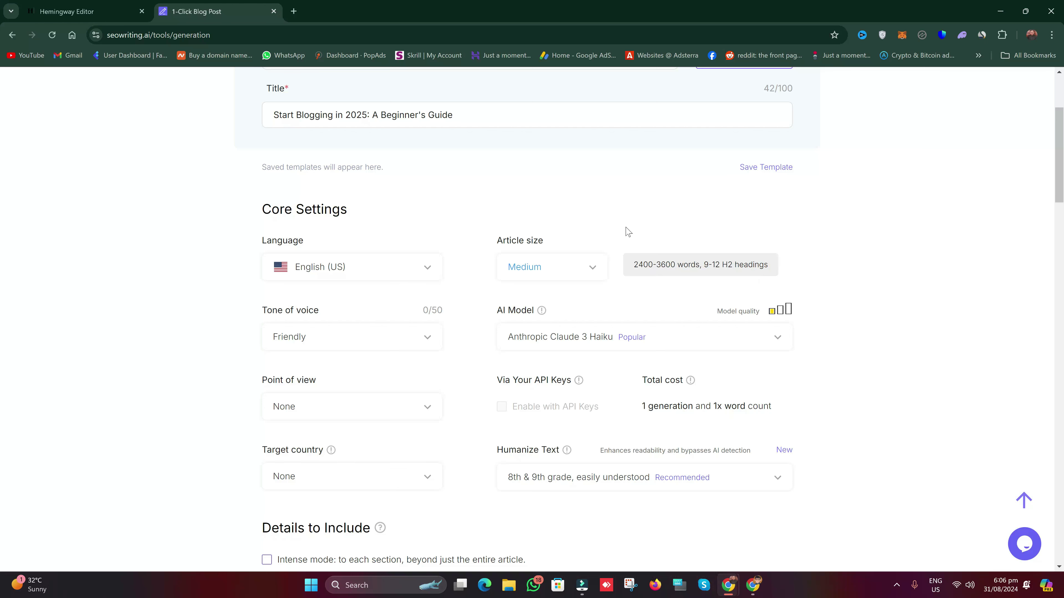
scroll(540, 292, down, 2)
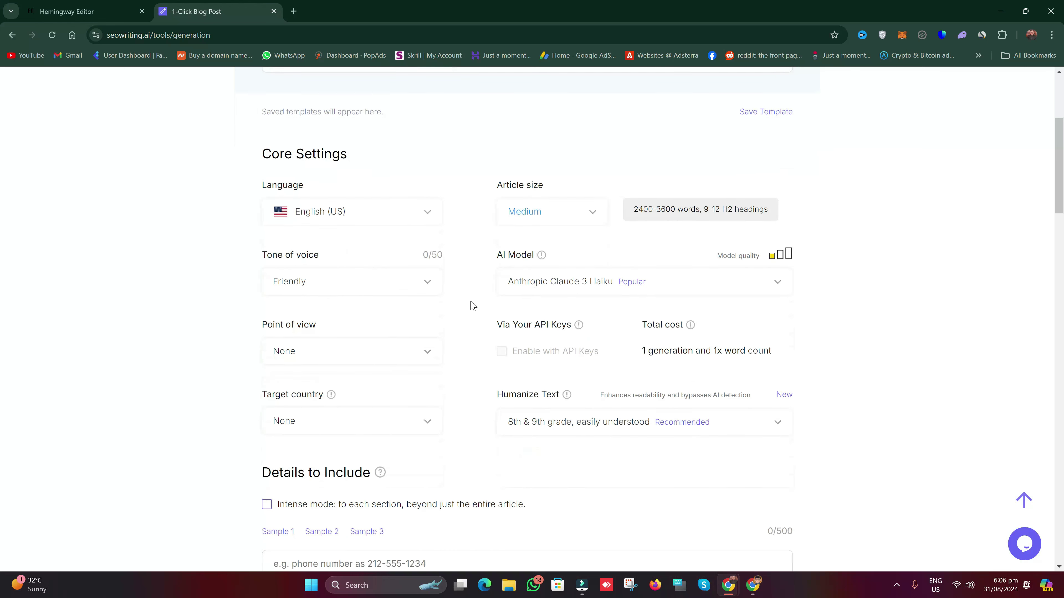
click(324, 284)
key(Down)
click(231, 298)
Step: Choose GPT-4 128K Turbo as the AI model
click(745, 289)
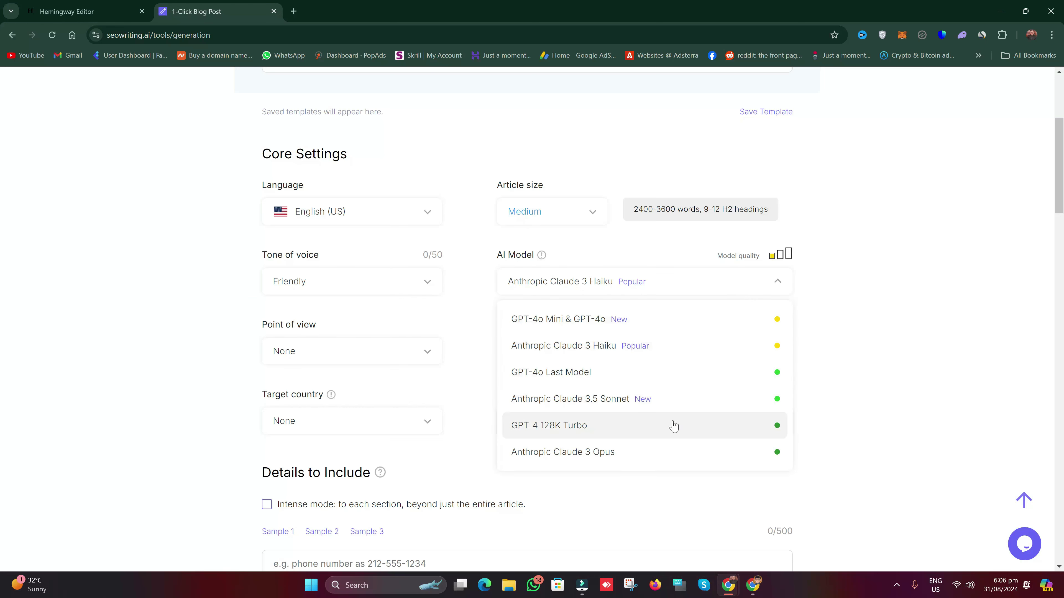
click(562, 433)
click(630, 279)
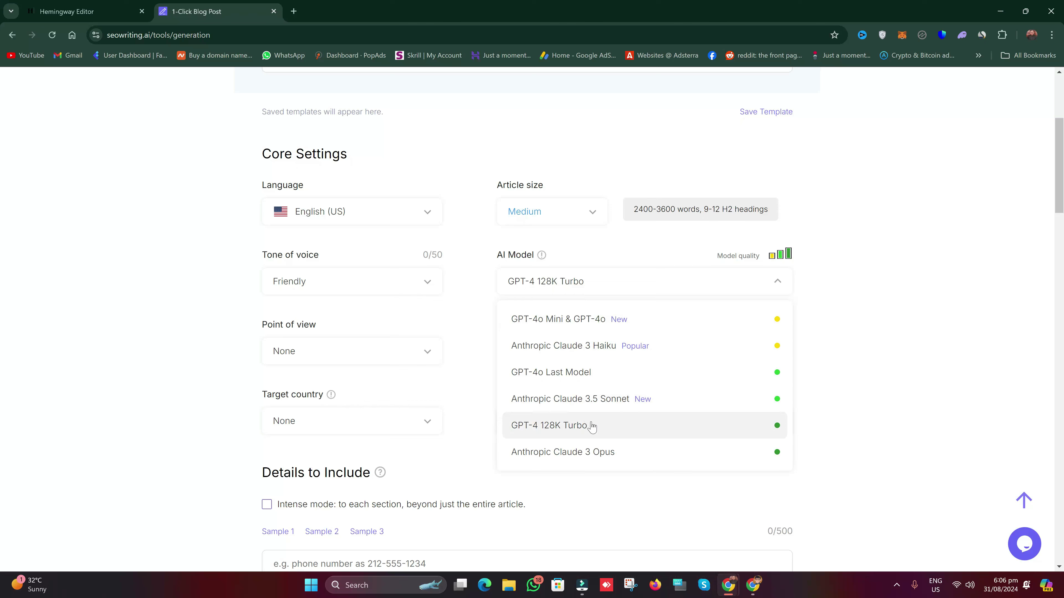
click(625, 425)
Step: Leave Point of view and Target country both at None
scroll(780, 369, down, 1)
scroll(780, 368, down, 2)
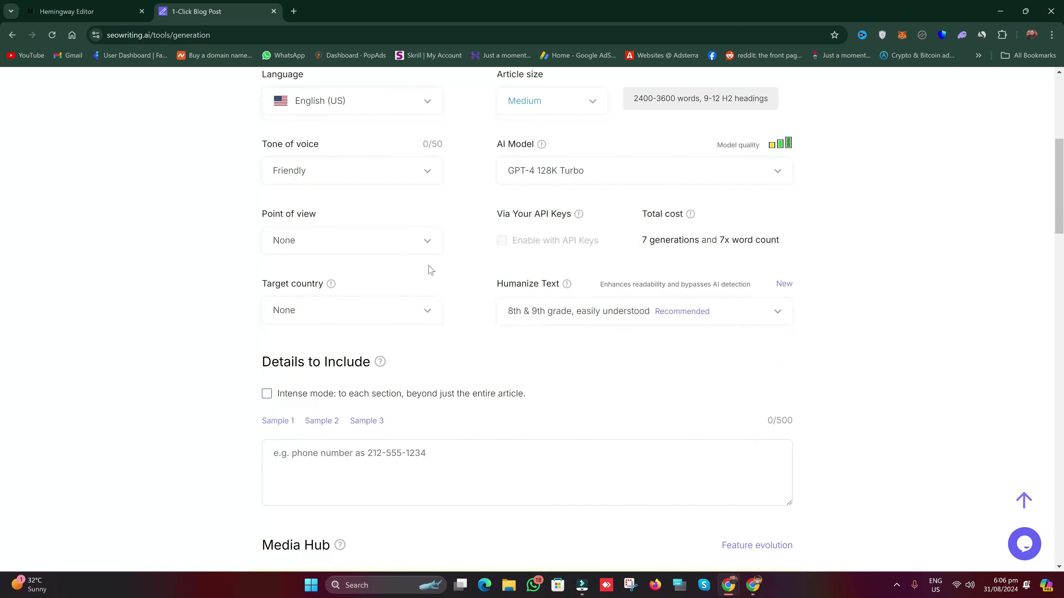
click(347, 247)
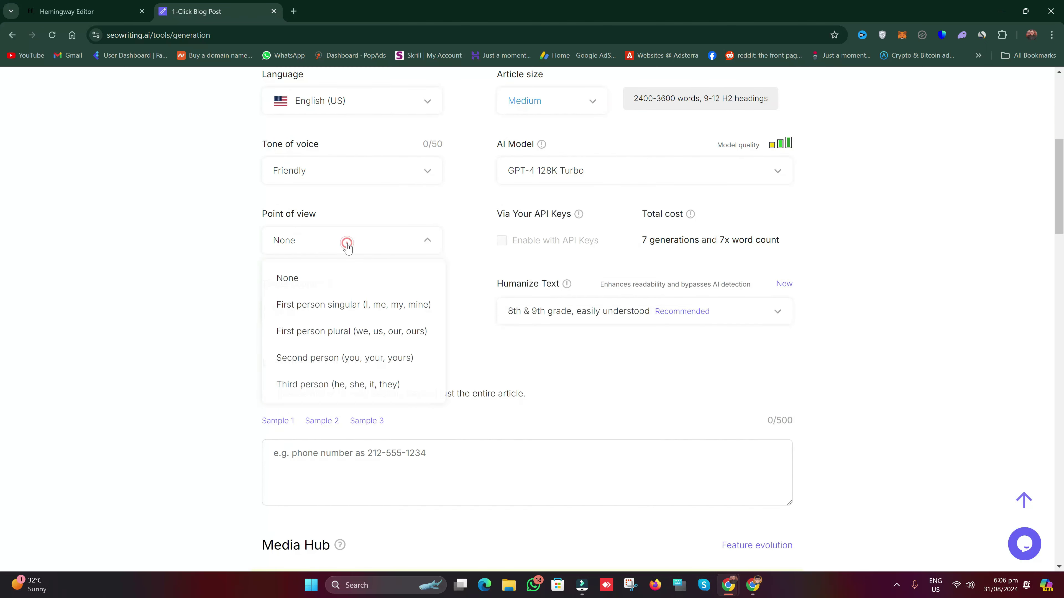
click(387, 210)
mouse_move(380, 361)
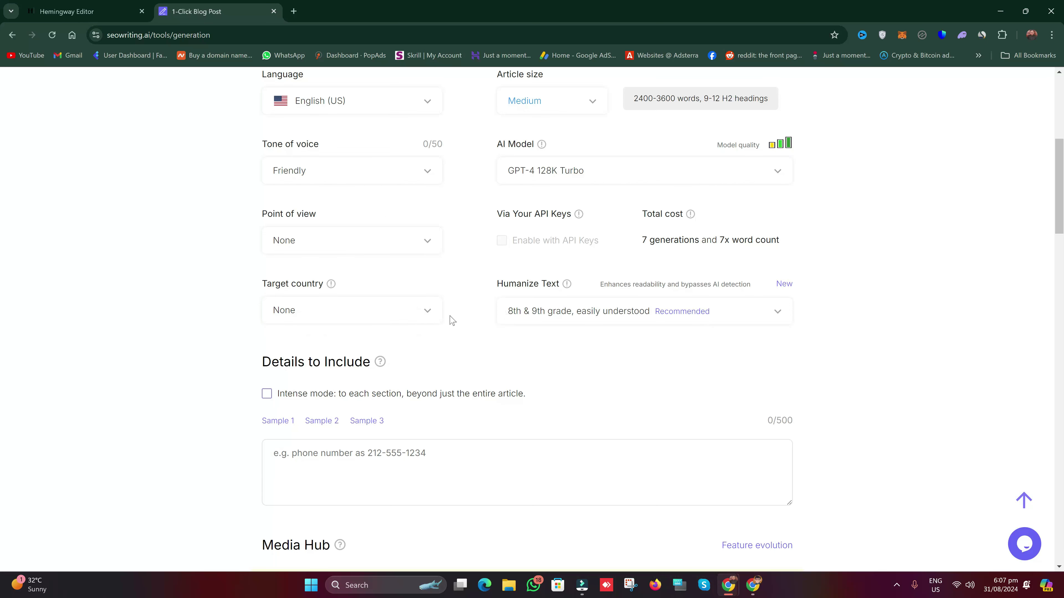
click(424, 315)
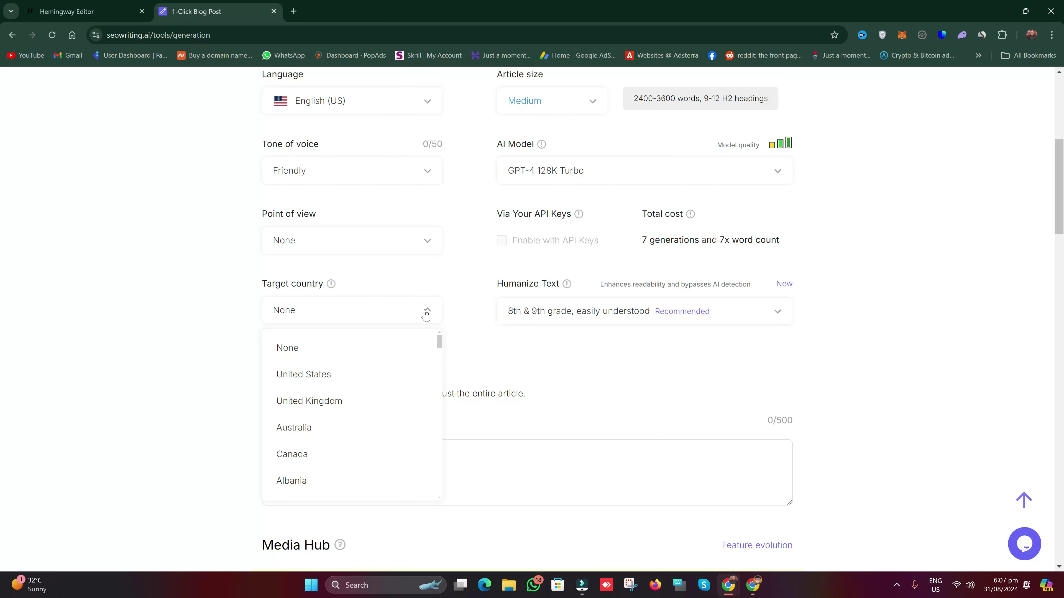
click(450, 300)
scroll(457, 308, down, 1)
scroll(459, 313, down, 5)
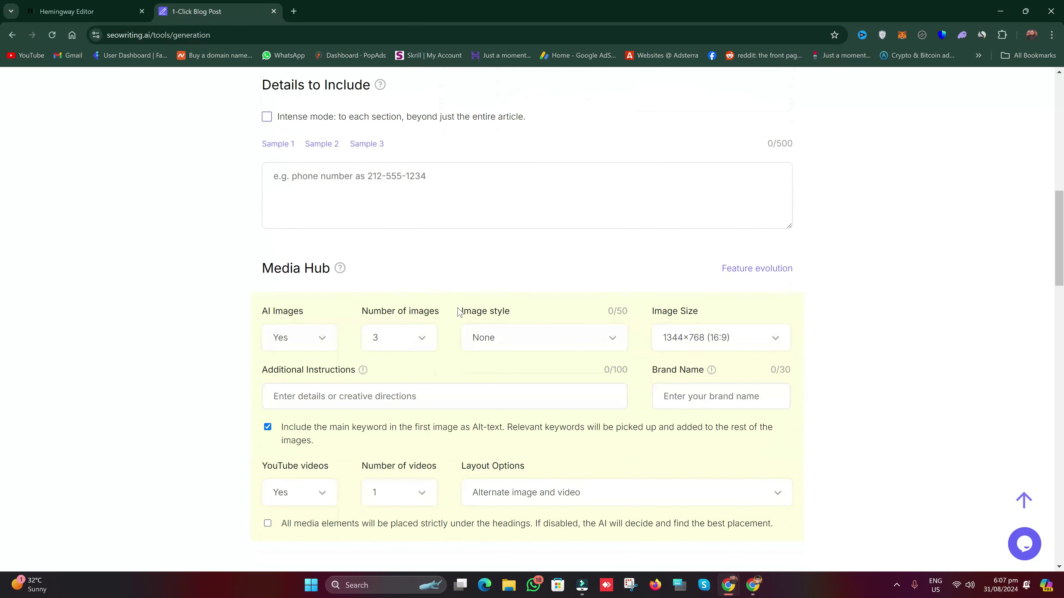
Step: Keep 3 AI images turned on and set the image style to Cartoon
scroll(459, 312, down, 1)
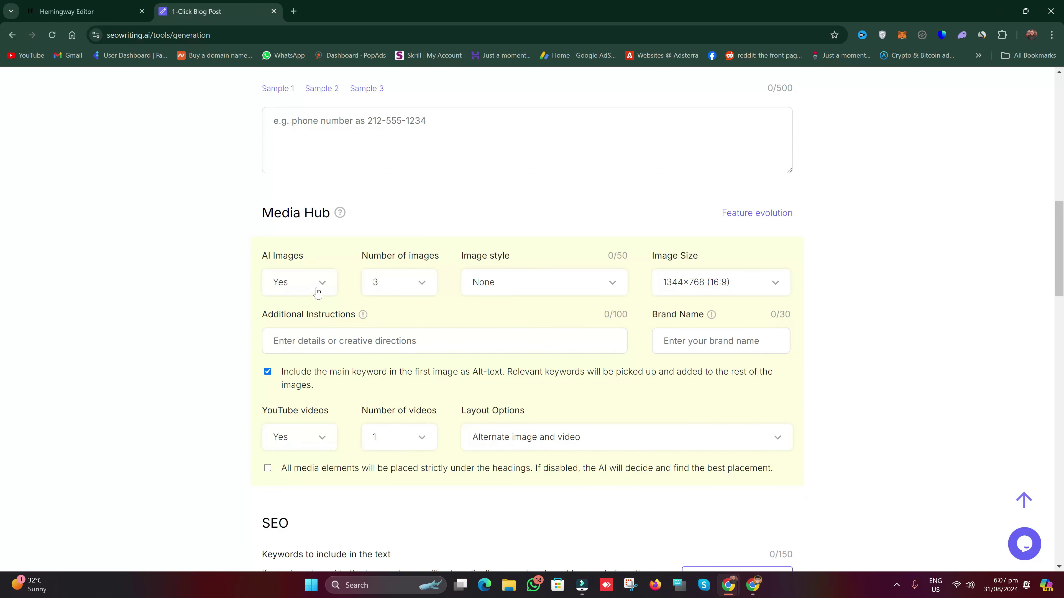
click(312, 280)
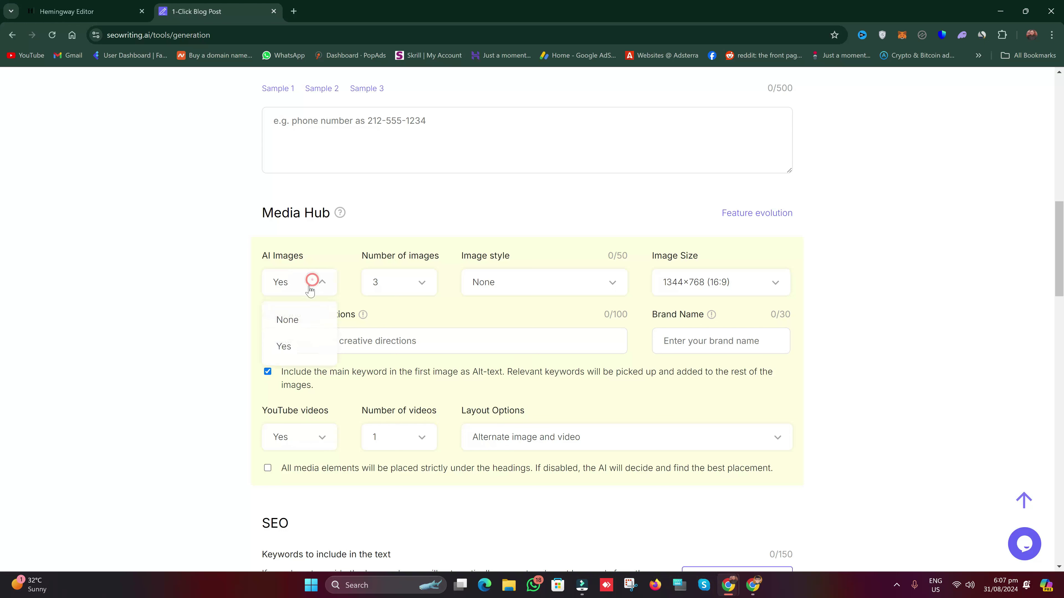
click(299, 346)
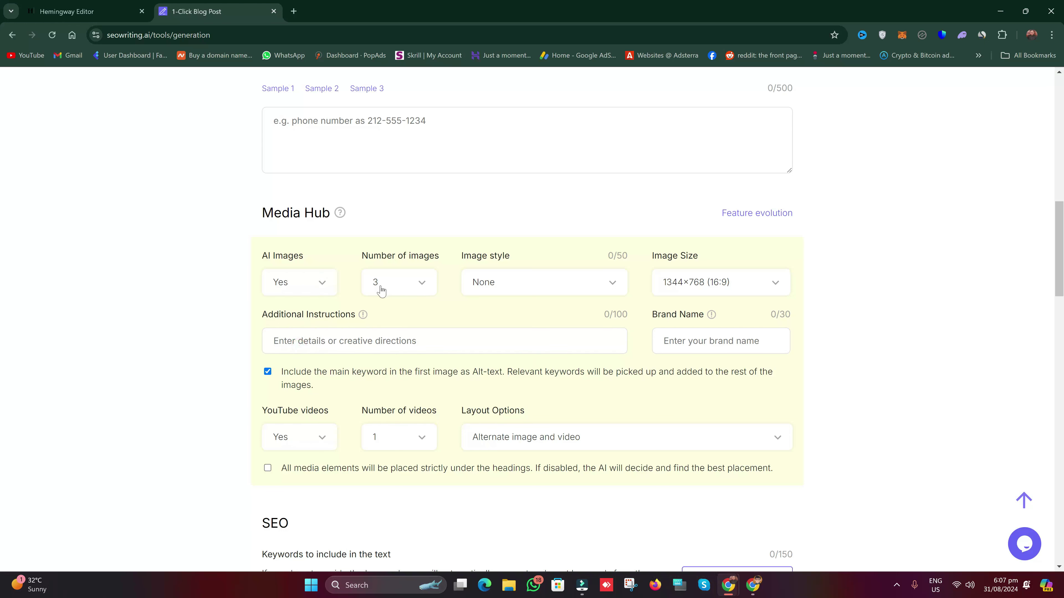
click(380, 291)
click(389, 375)
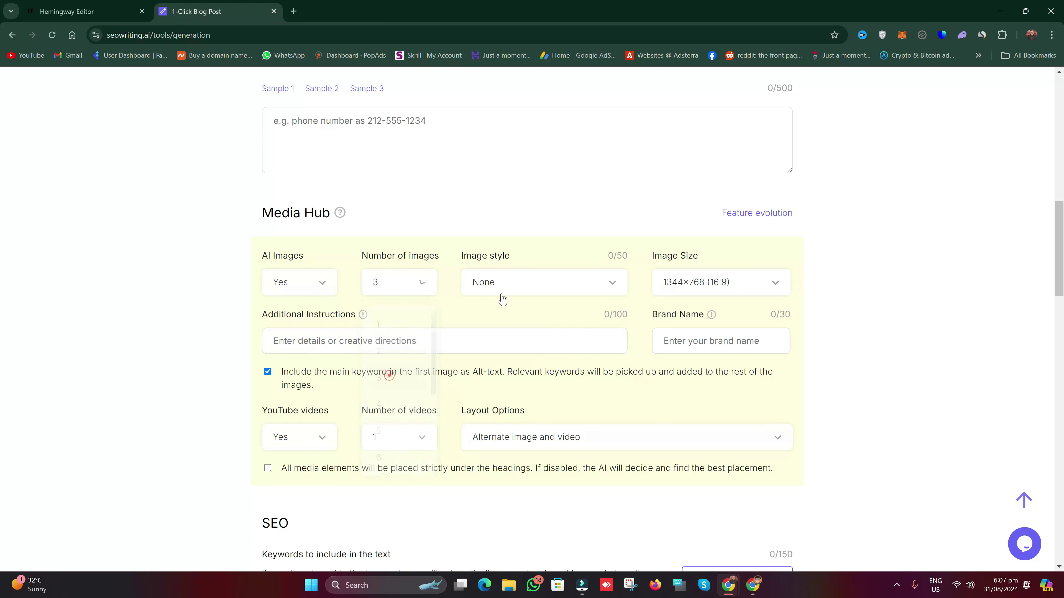
click(537, 287)
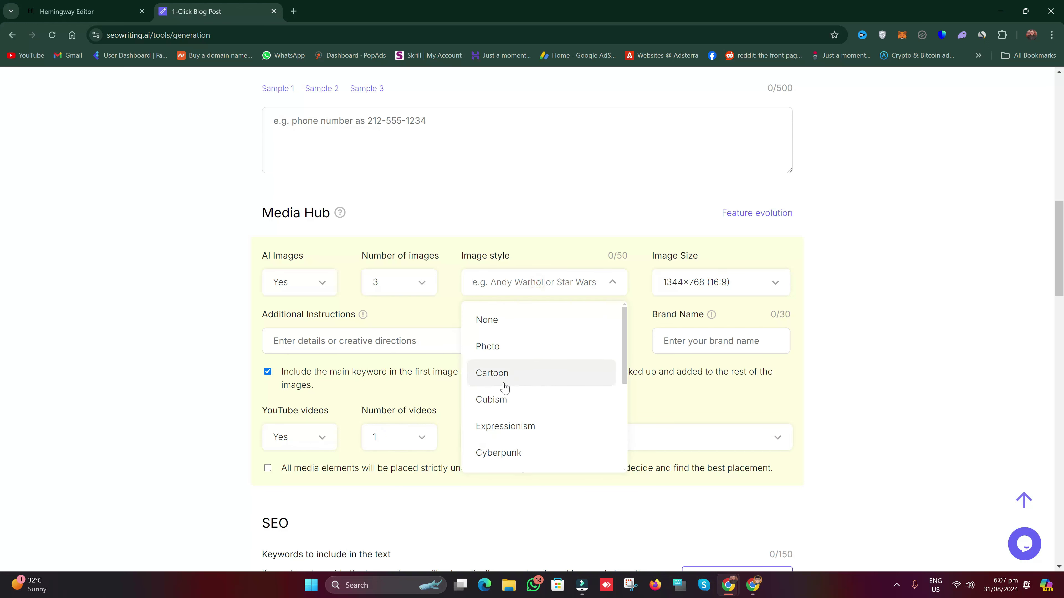
click(512, 366)
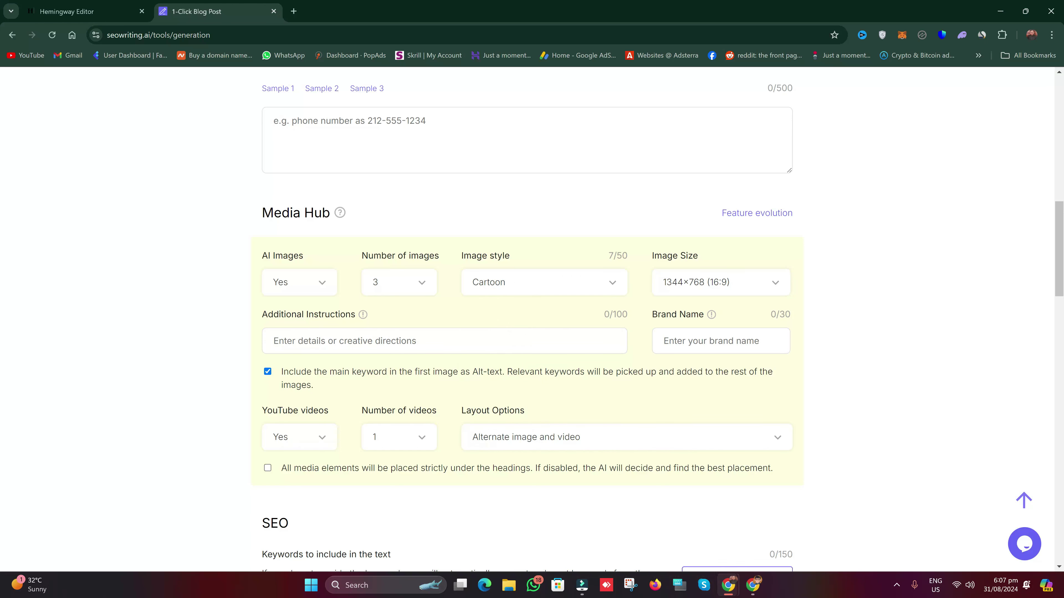
Step: Set the number of YouTube videos to 3
scroll(458, 339, down, 1)
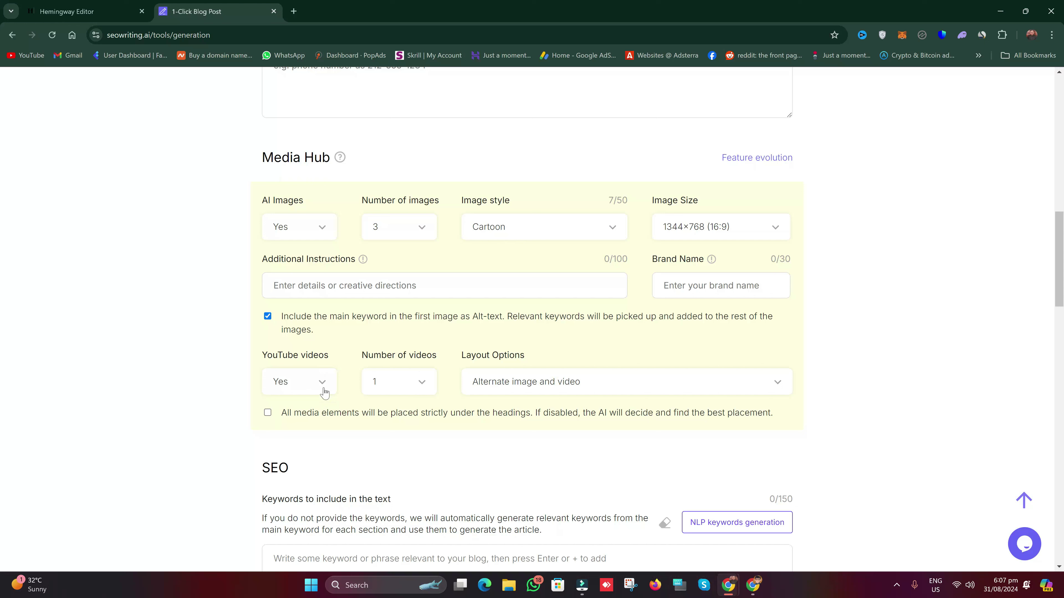
click(414, 384)
click(400, 454)
click(419, 394)
click(407, 465)
Step: Set the media layout to 'First images, then videos'
click(675, 388)
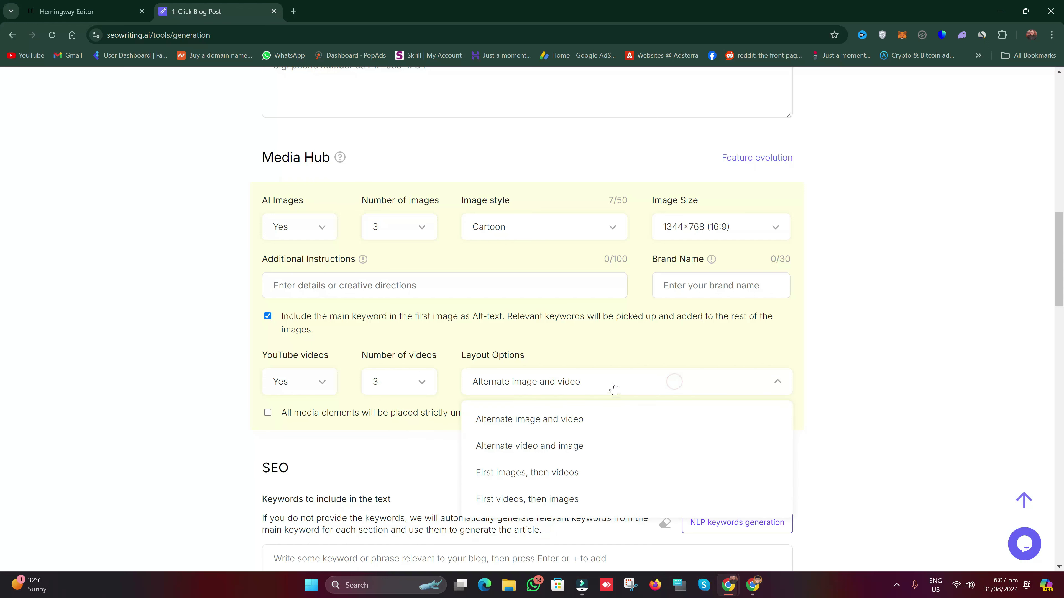
click(597, 350)
scroll(595, 369, down, 1)
click(574, 272)
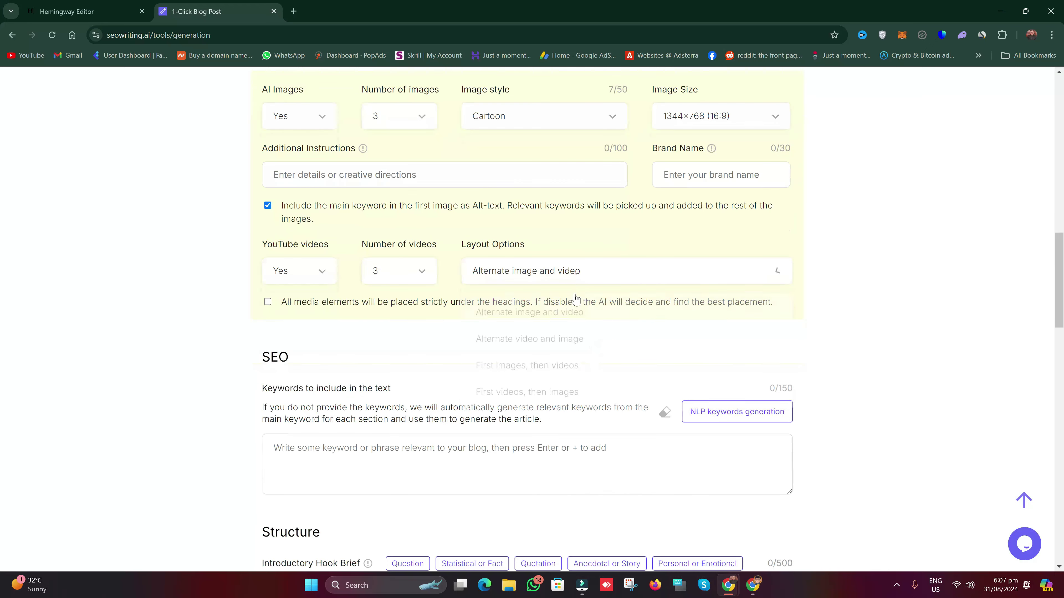
click(596, 373)
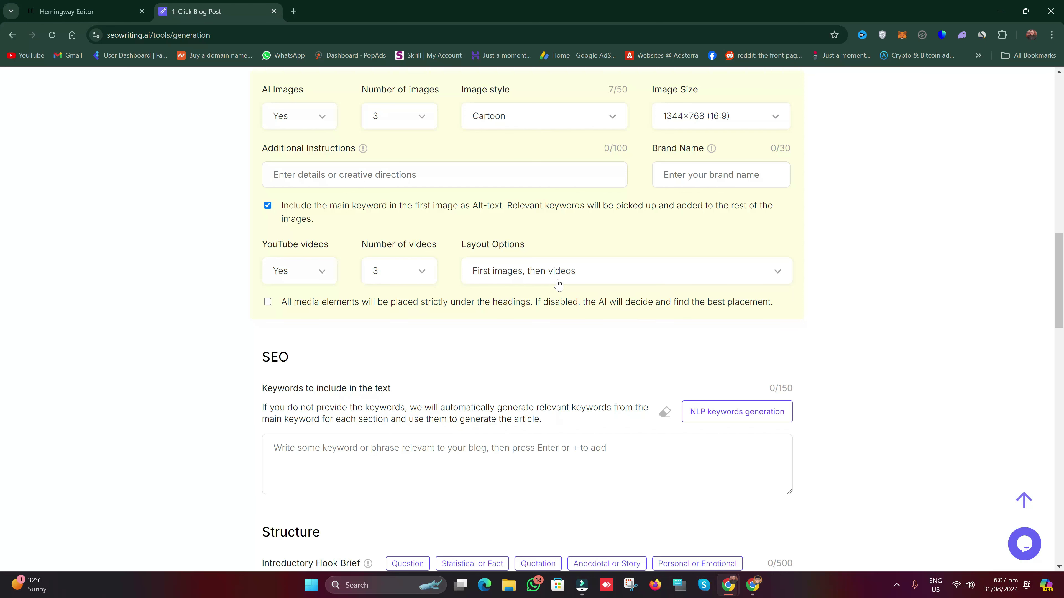
scroll(558, 285, down, 1)
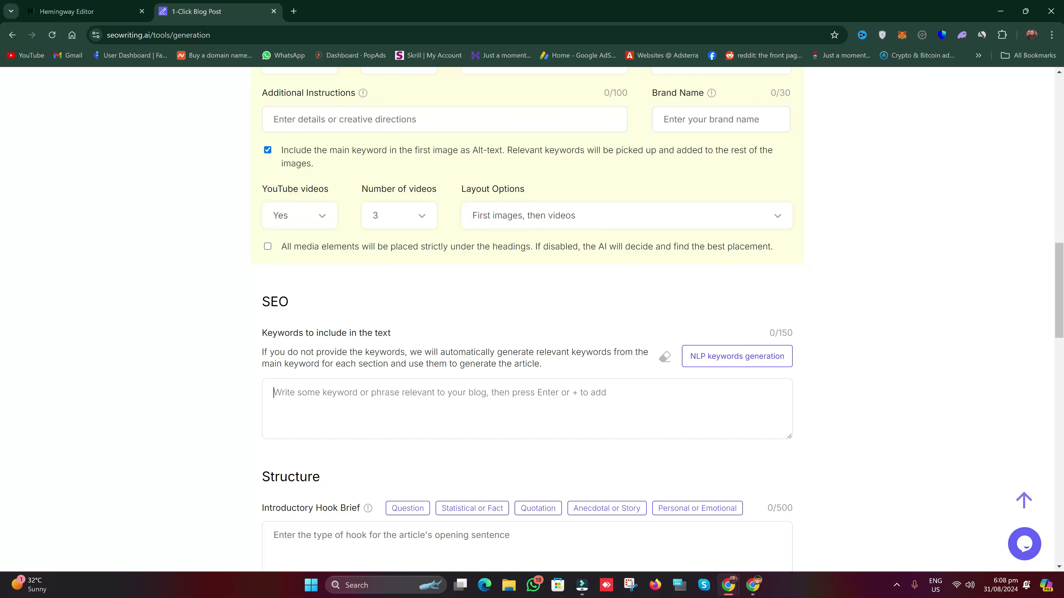
drag(1059, 310, 1059, 363)
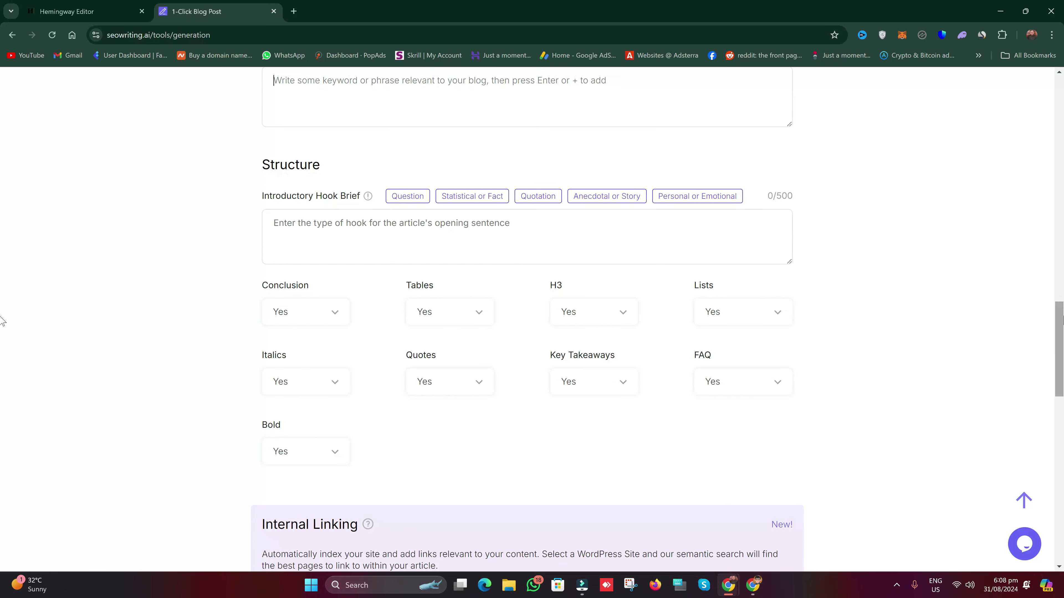
scroll(3, 319, down, 2)
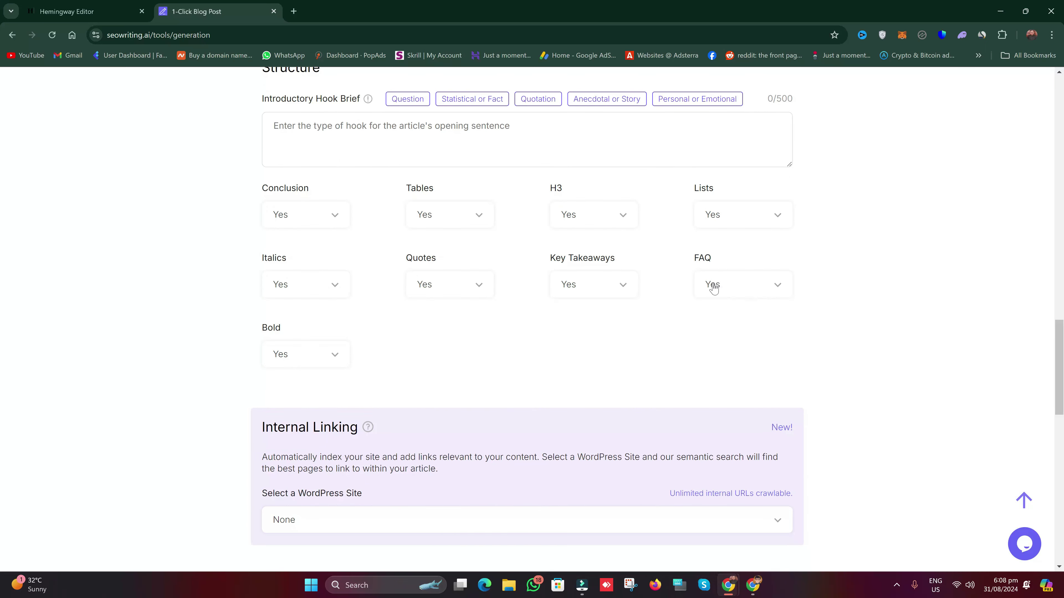
click(723, 281)
click(670, 320)
click(309, 356)
click(344, 354)
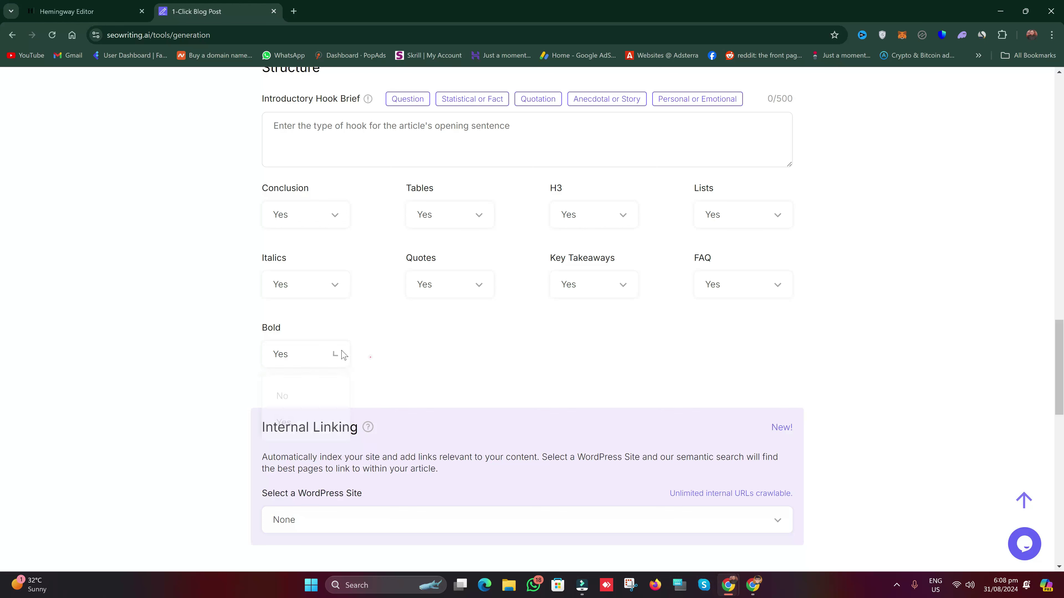
scroll(478, 394, down, 4)
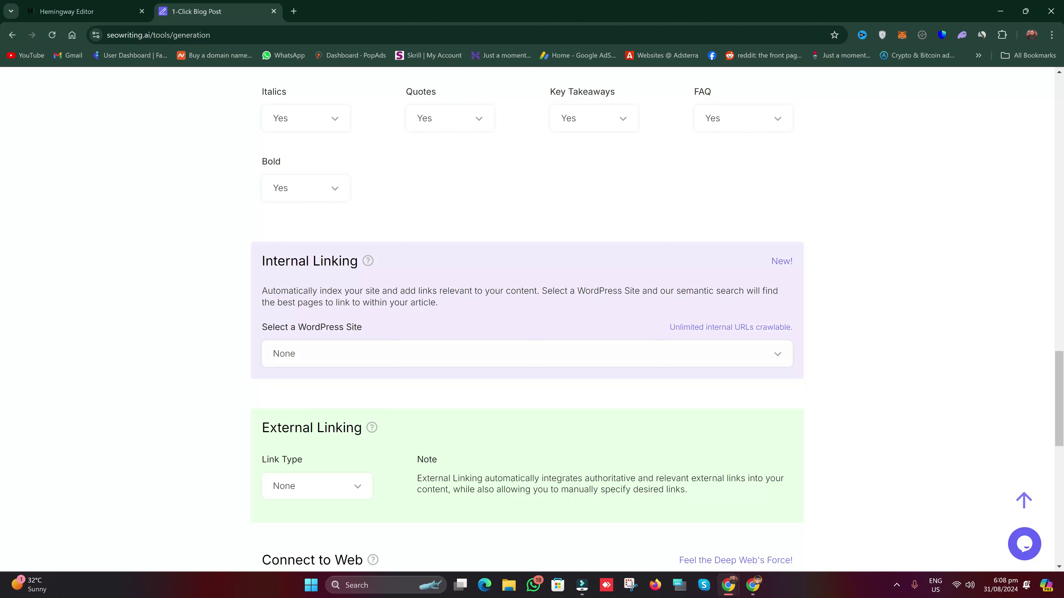
click(465, 357)
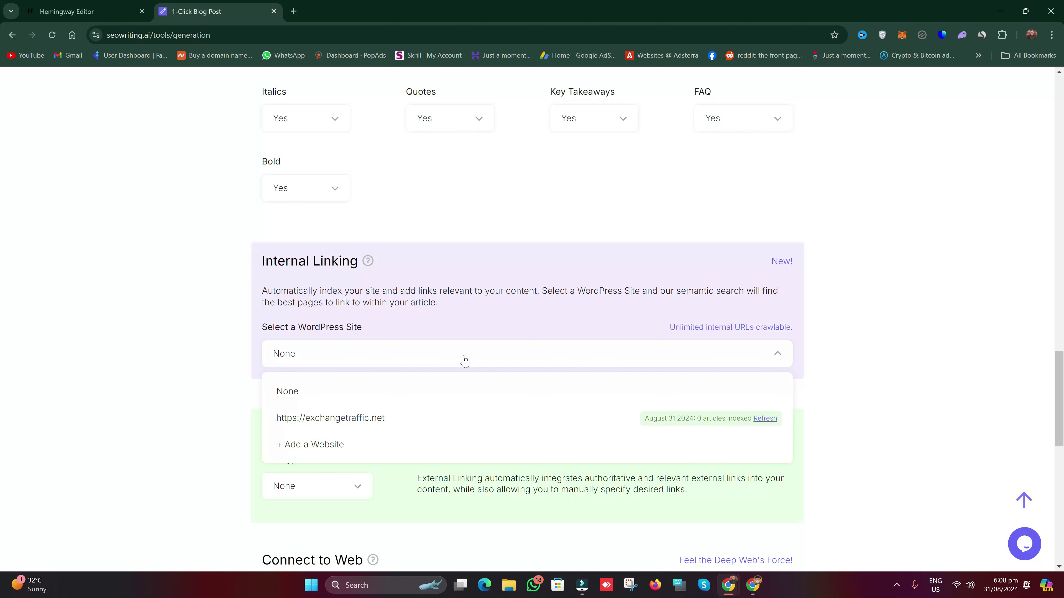
click(373, 419)
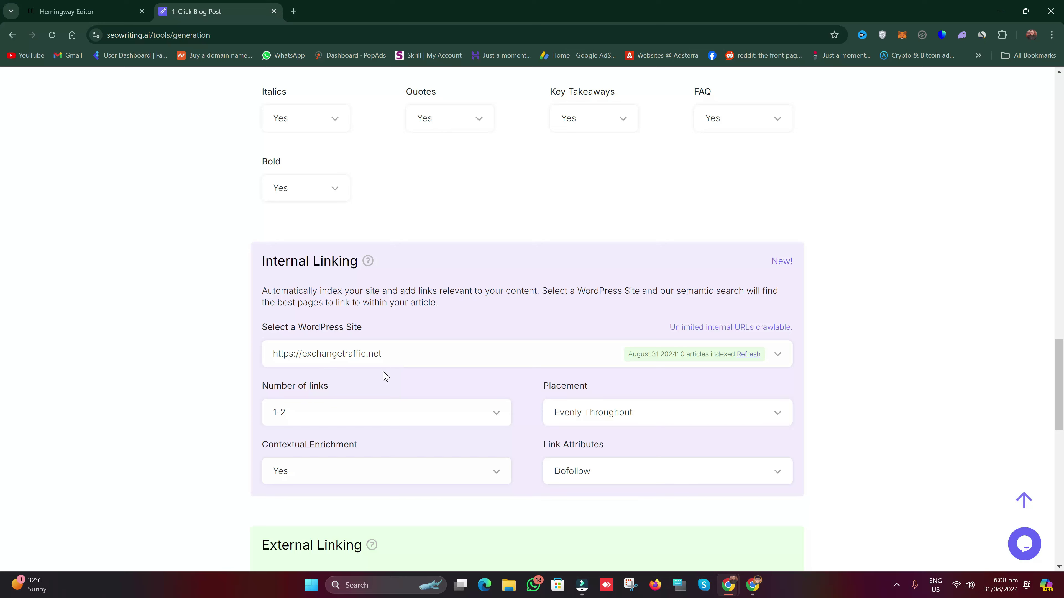
scroll(401, 384, down, 2)
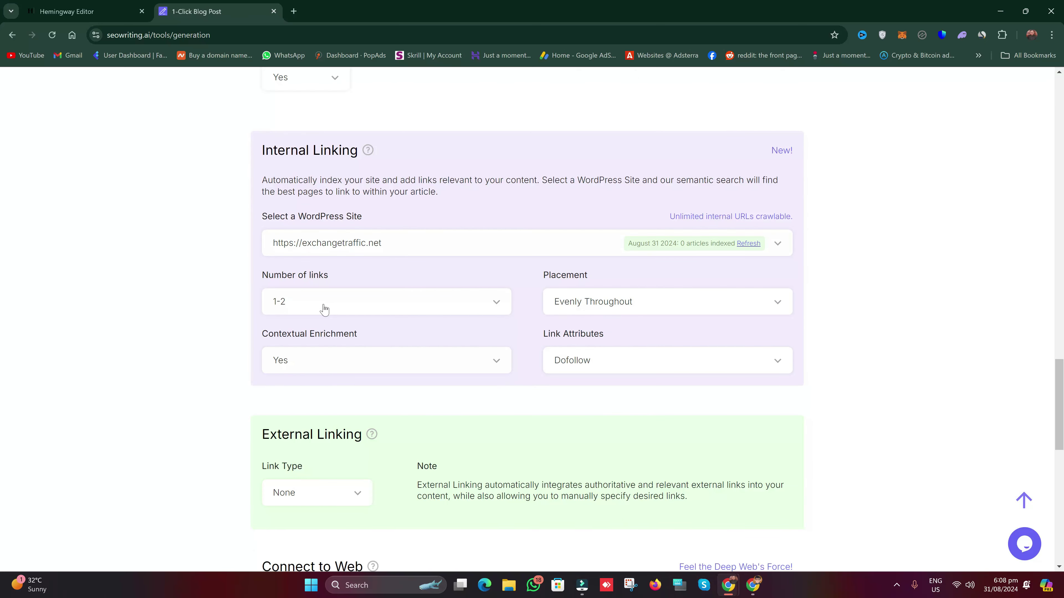
scroll(3, 370, down, 1)
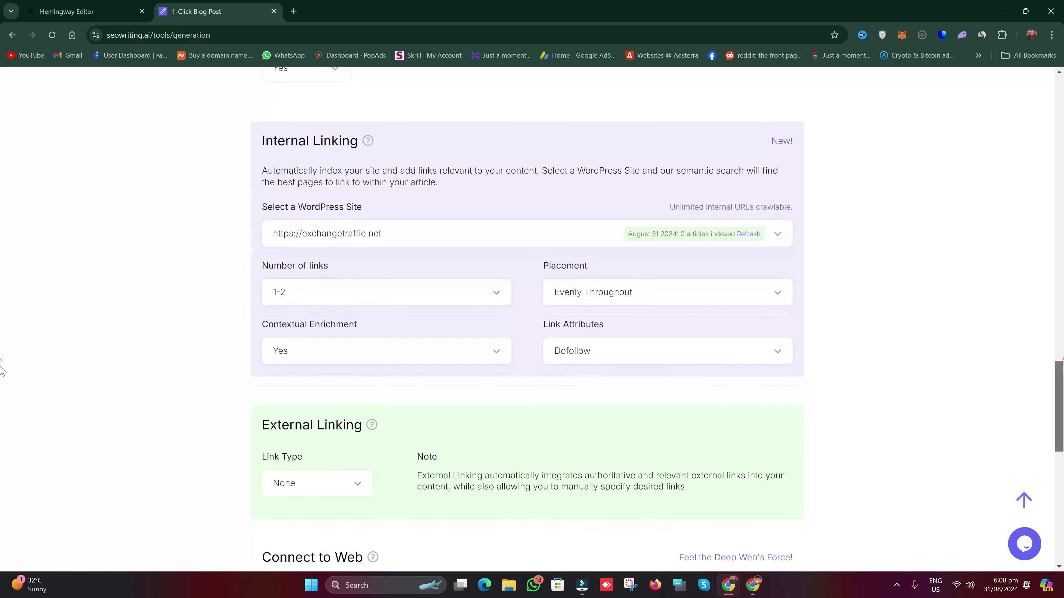
click(628, 287)
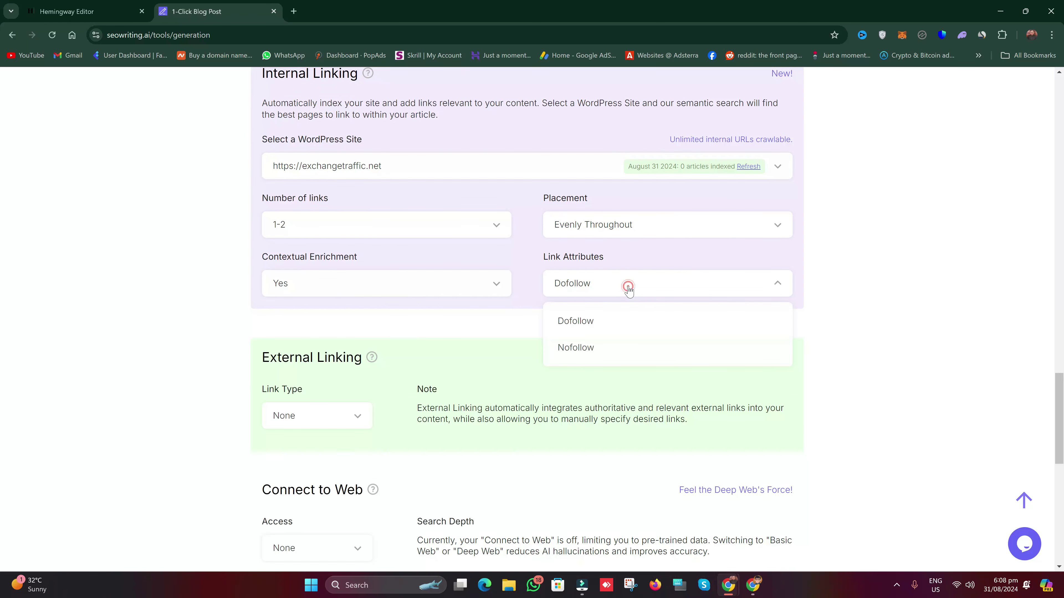
click(5, 387)
scroll(5, 513, down, 3)
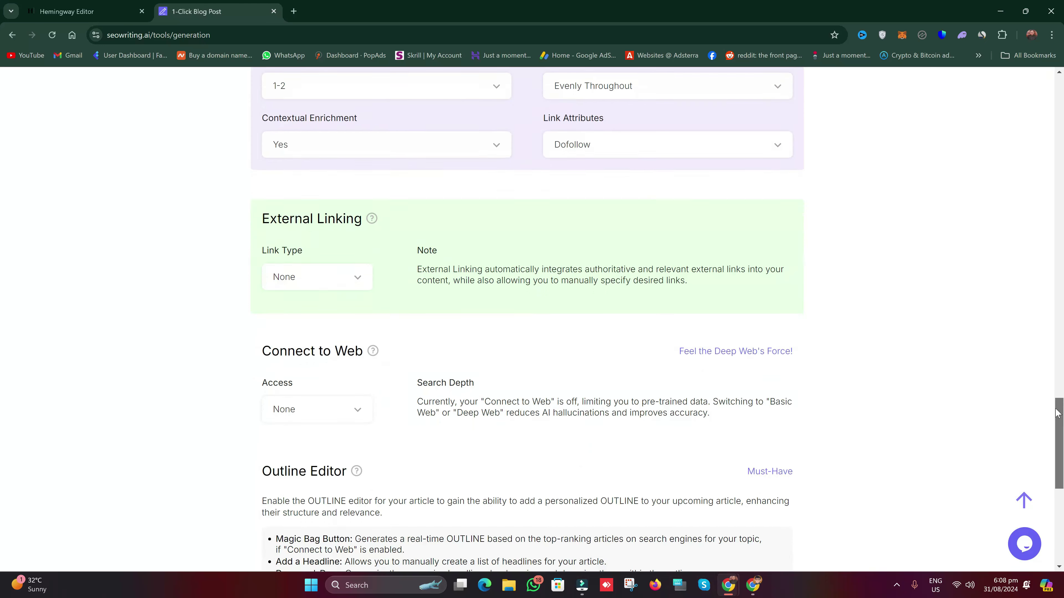
click(356, 278)
click(428, 300)
click(3, 416)
scroll(2, 428, down, 2)
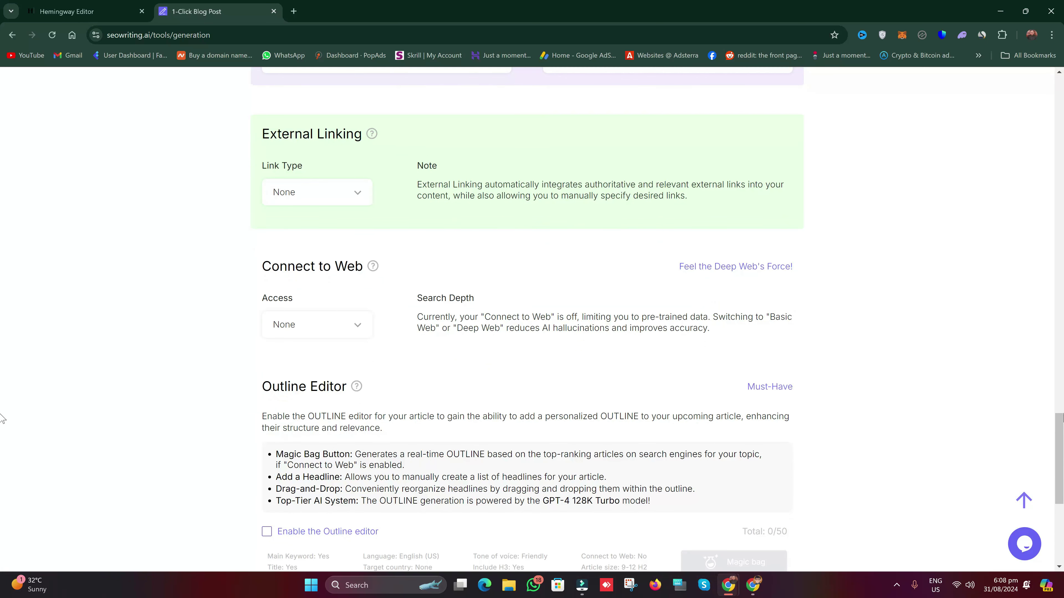
scroll(3, 422, down, 1)
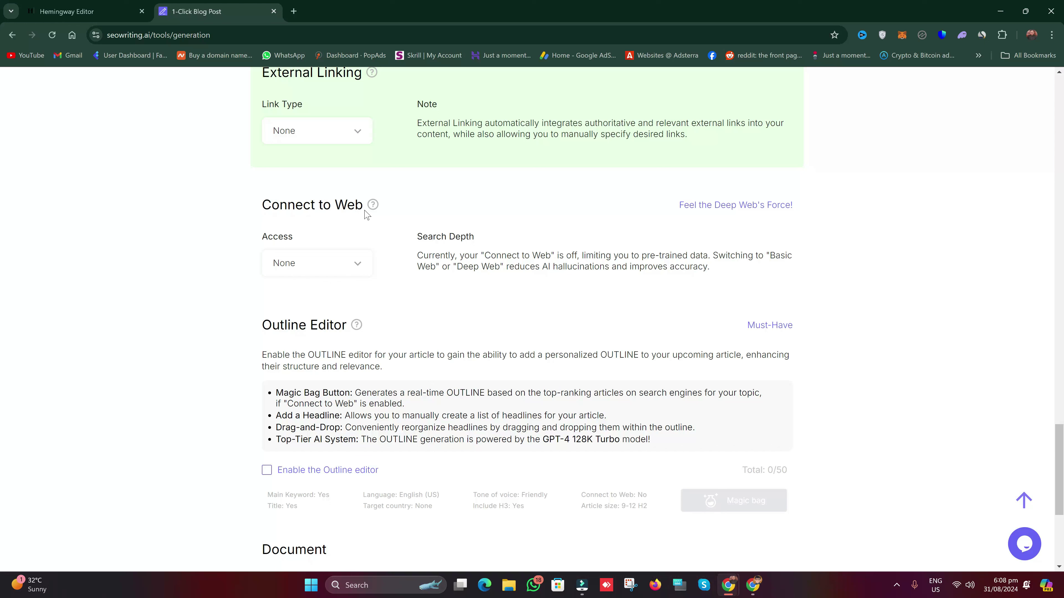
click(367, 263)
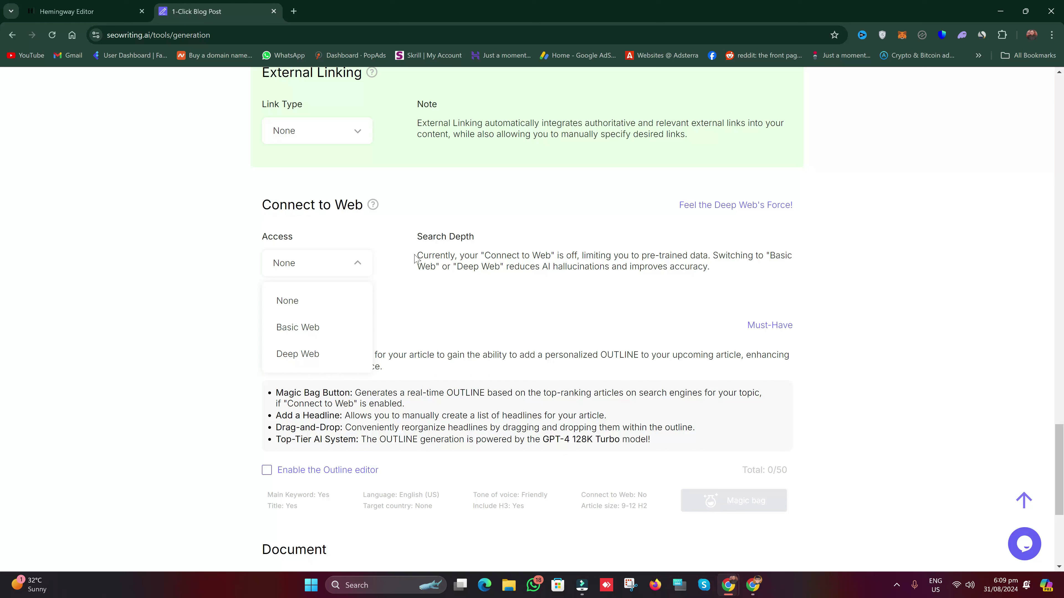
drag(415, 256, 720, 272)
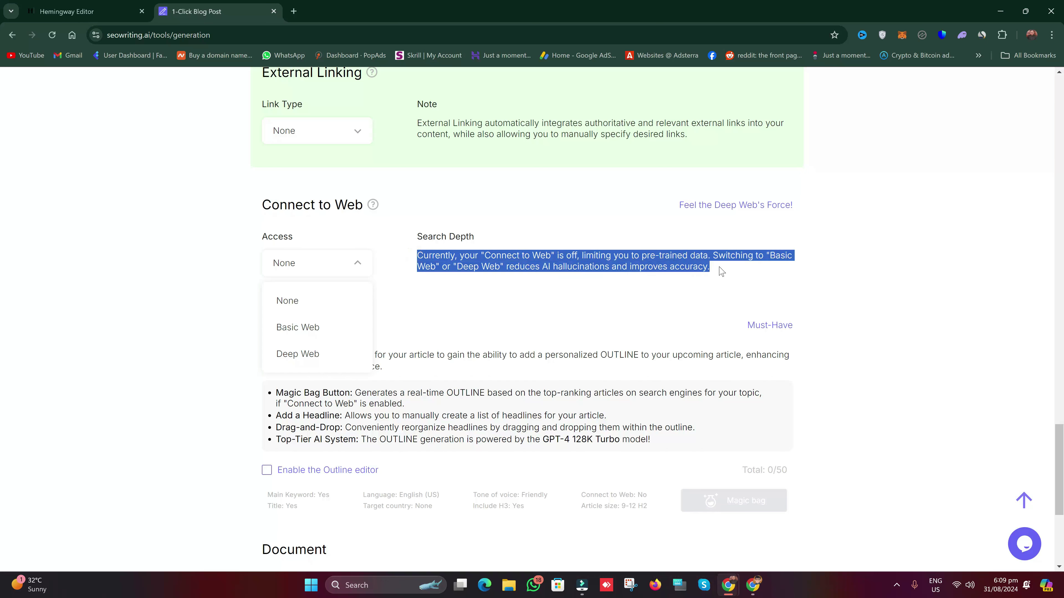
click(591, 291)
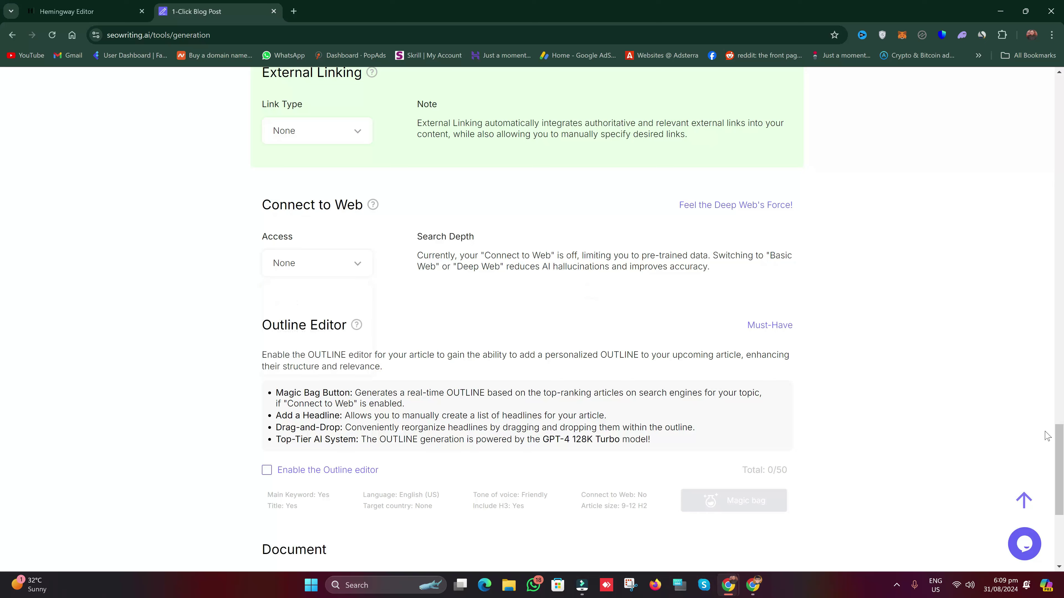
scroll(1022, 411, down, 2)
scroll(3, 463, down, 6)
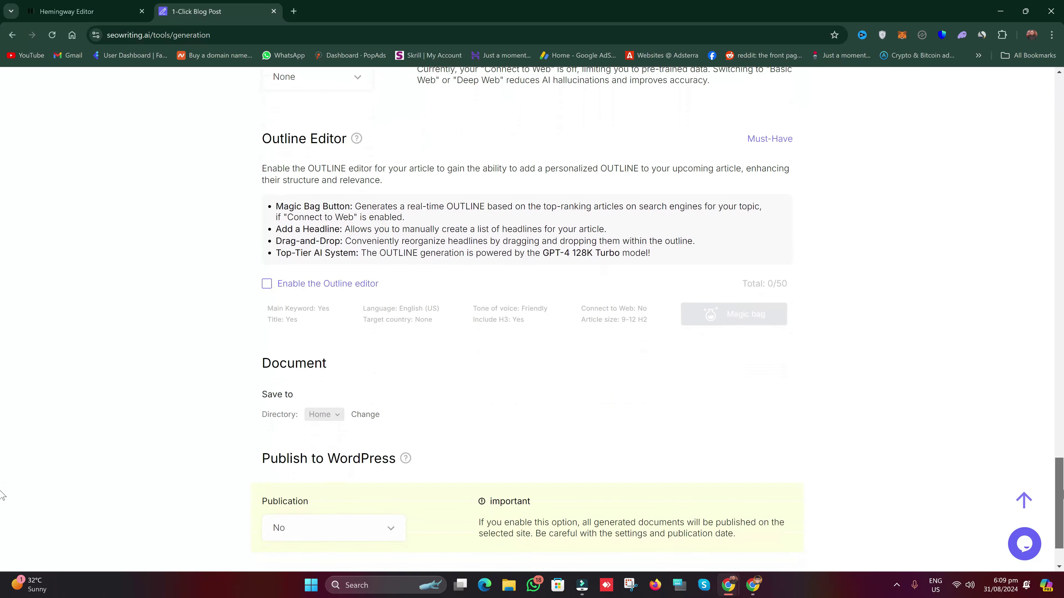
drag(261, 383, 401, 377)
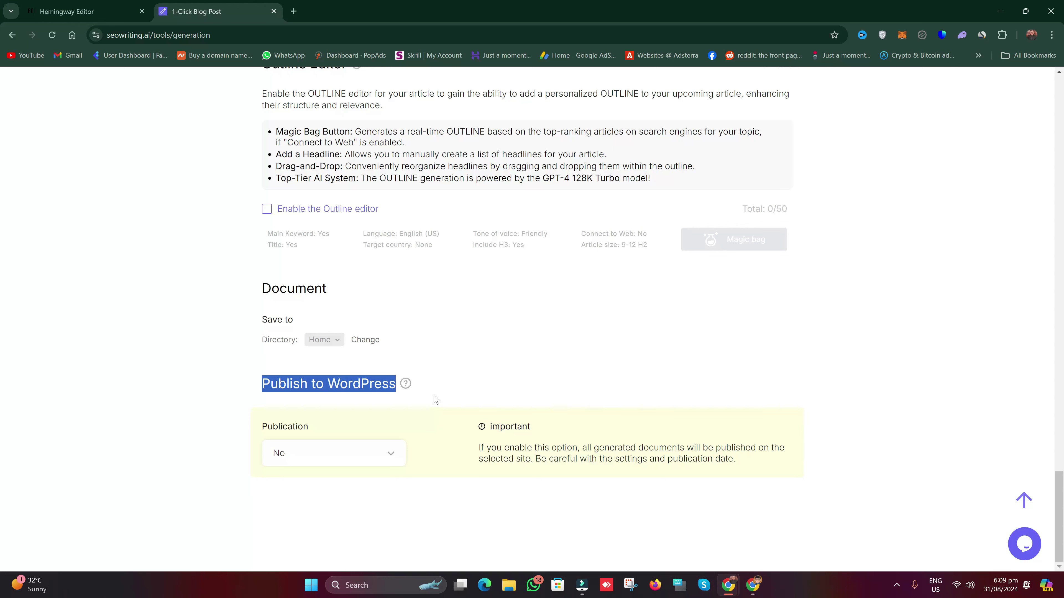
click(390, 461)
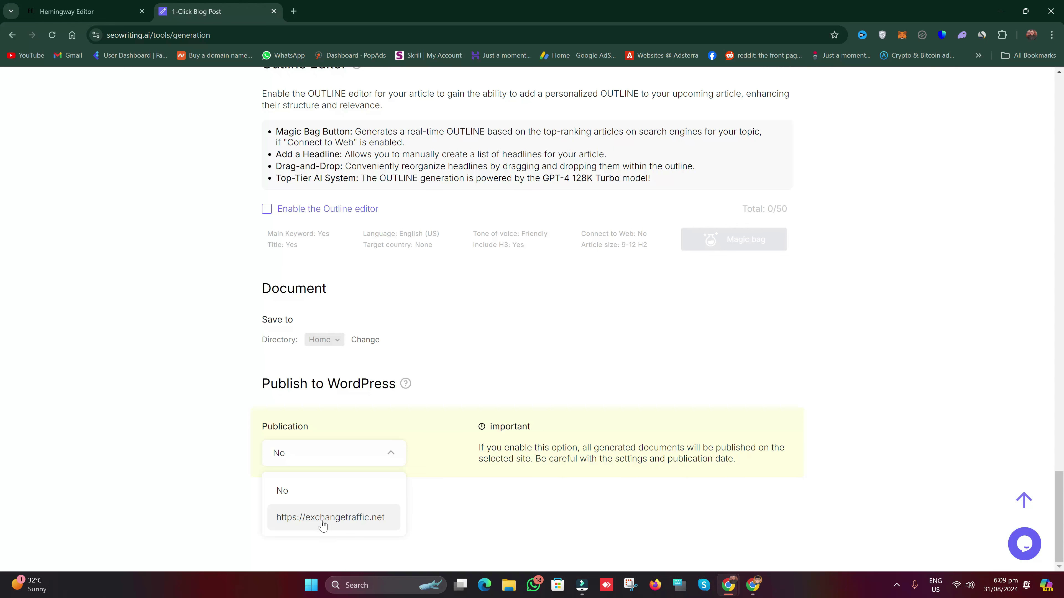
click(337, 522)
scroll(321, 470, down, 3)
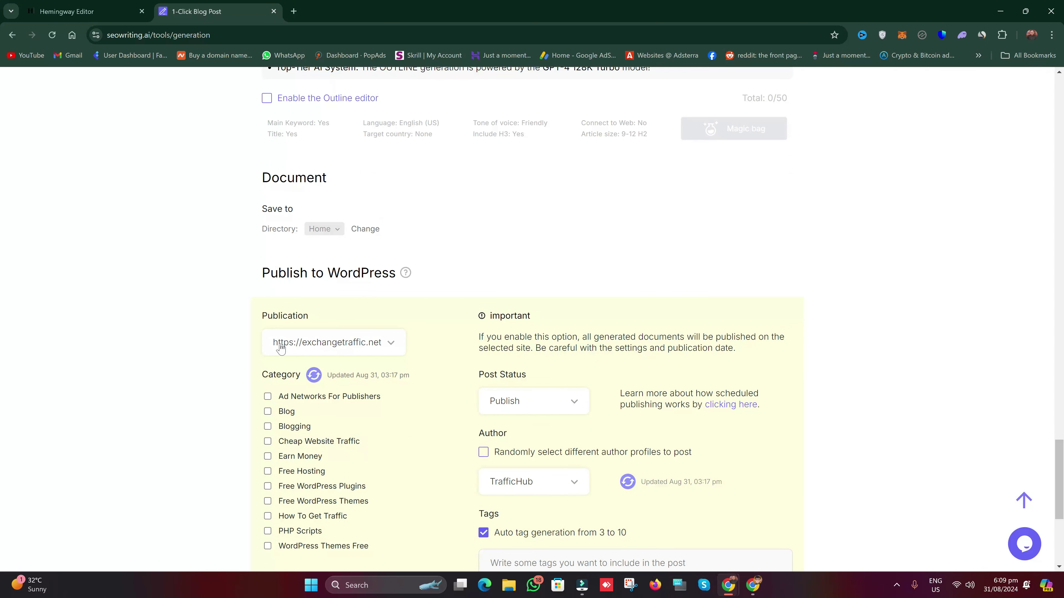
scroll(515, 371, down, 1)
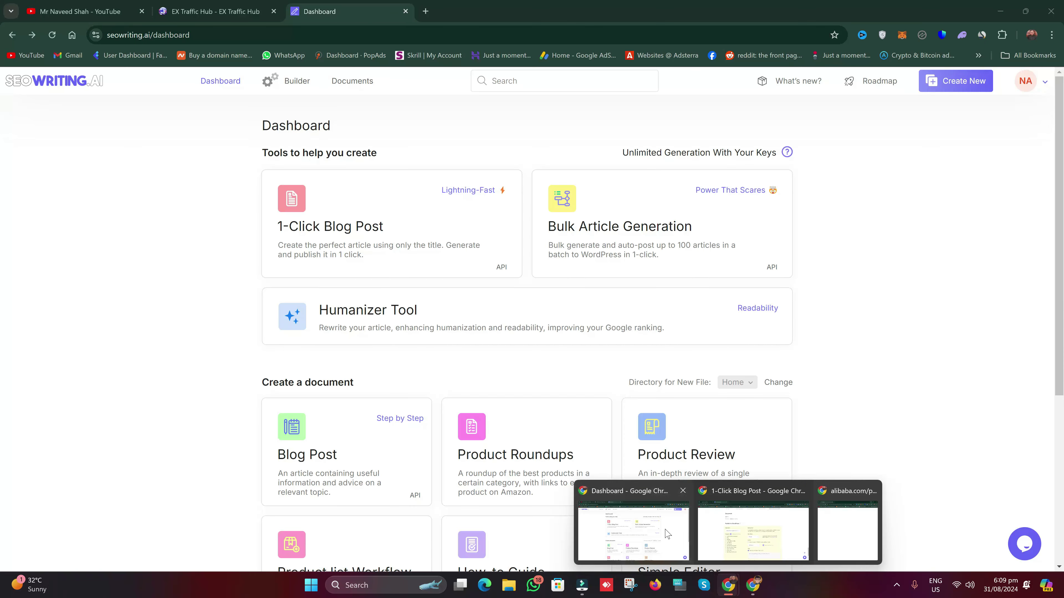
click(632, 524)
click(267, 6)
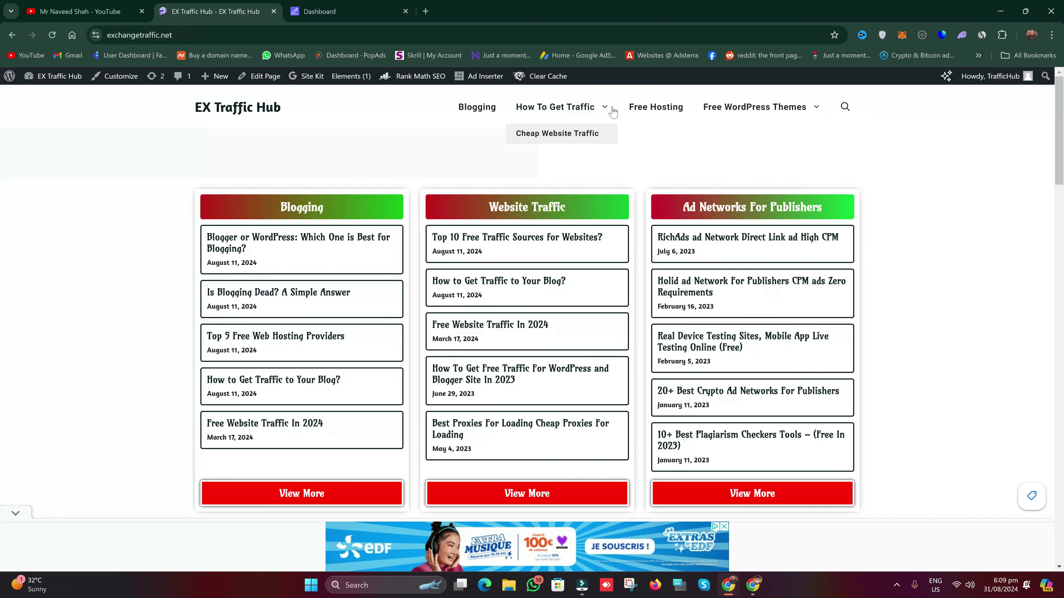
mouse_move(728, 585)
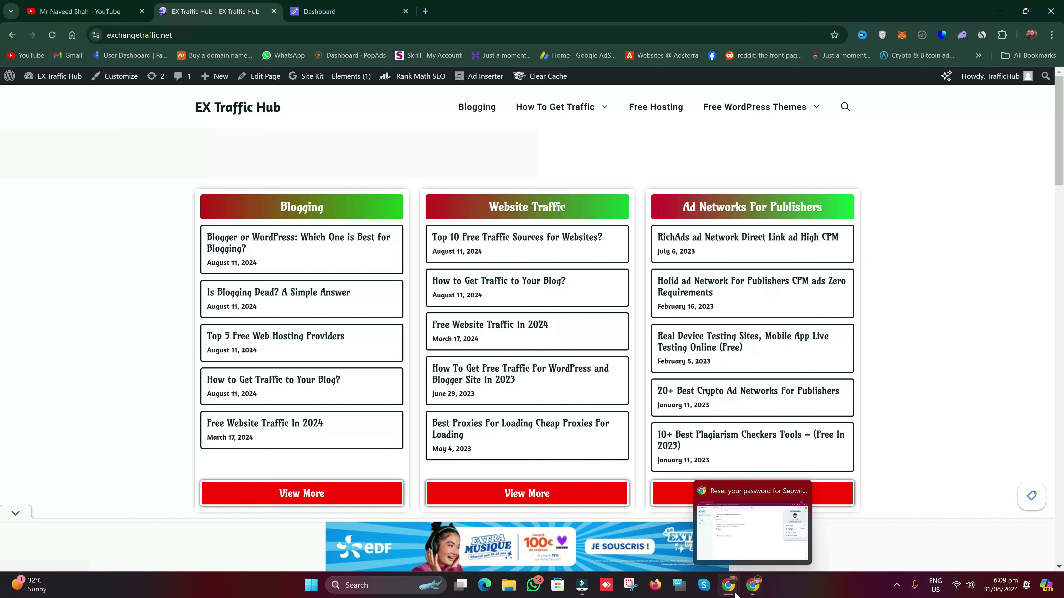
click(727, 529)
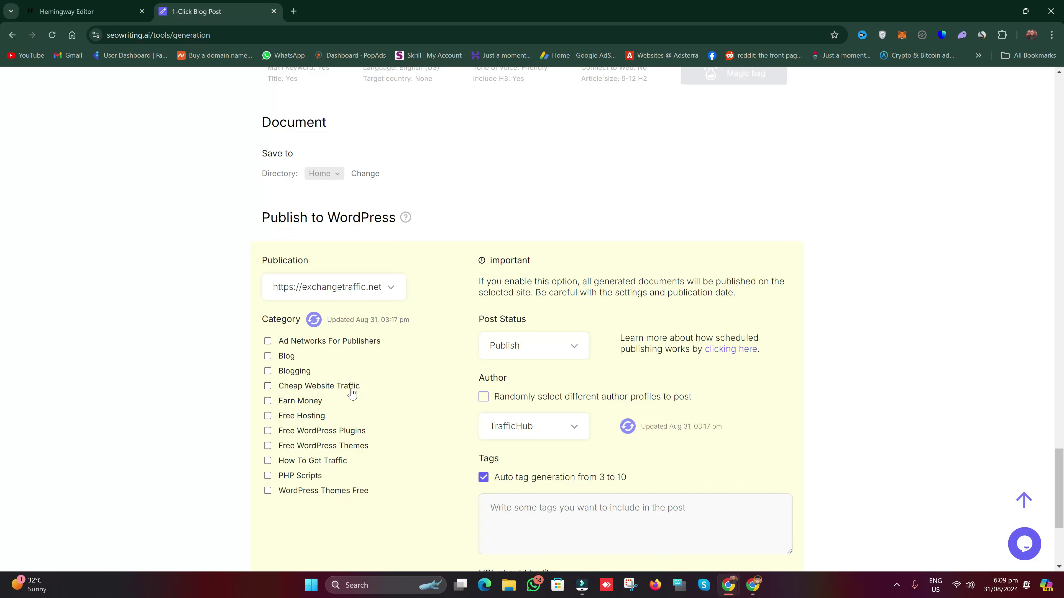
Step: Set Publication back to No and Run generation of the article
click(360, 287)
click(315, 323)
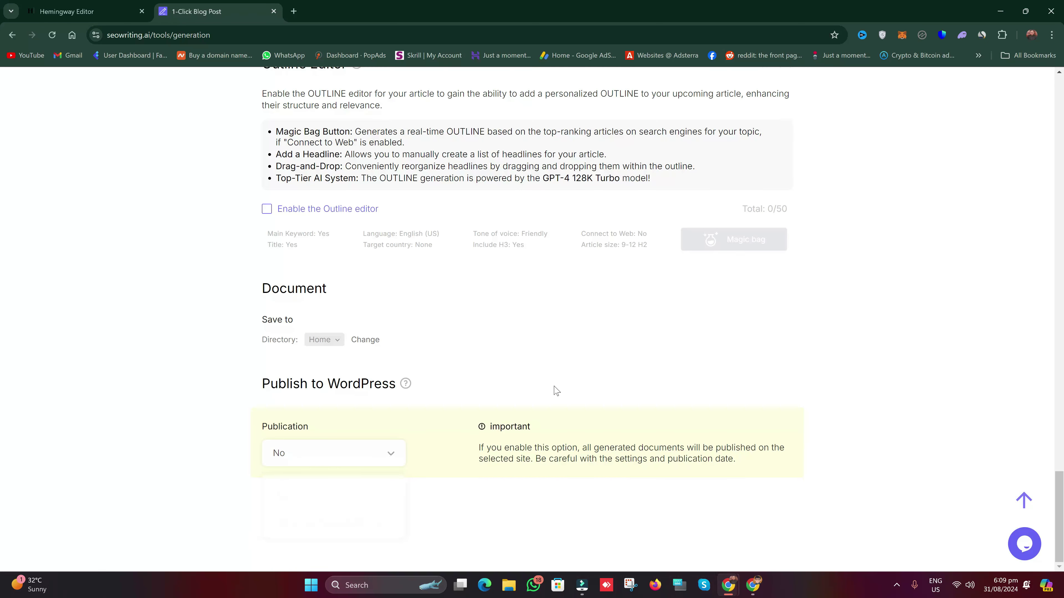
scroll(553, 391, up, 20)
scroll(554, 390, up, 20)
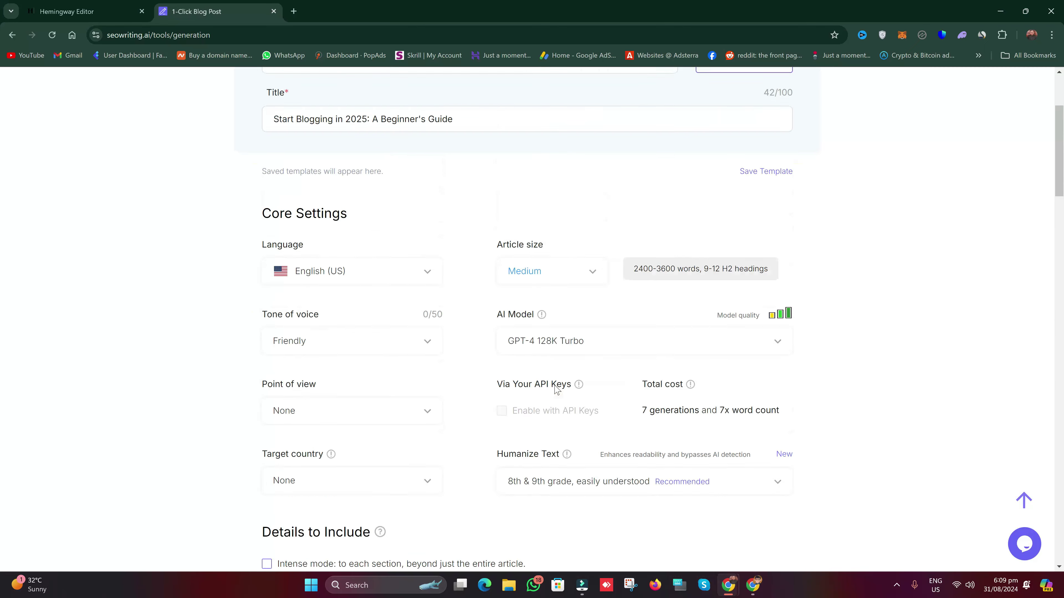
click(751, 144)
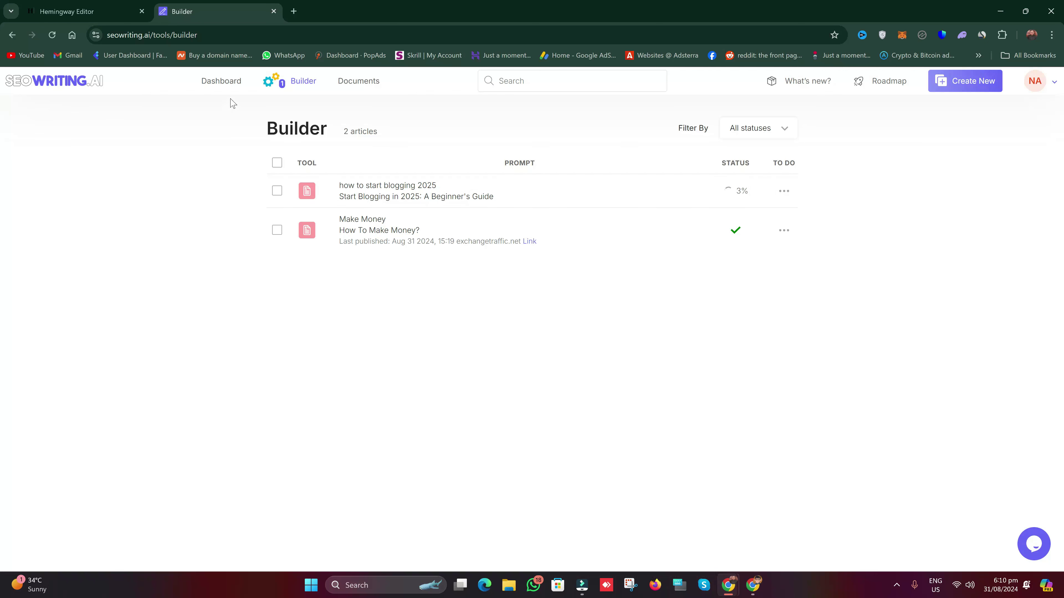
Step: Open Bulk Article Generation from the Dashboard and add rows until there are four
click(224, 81)
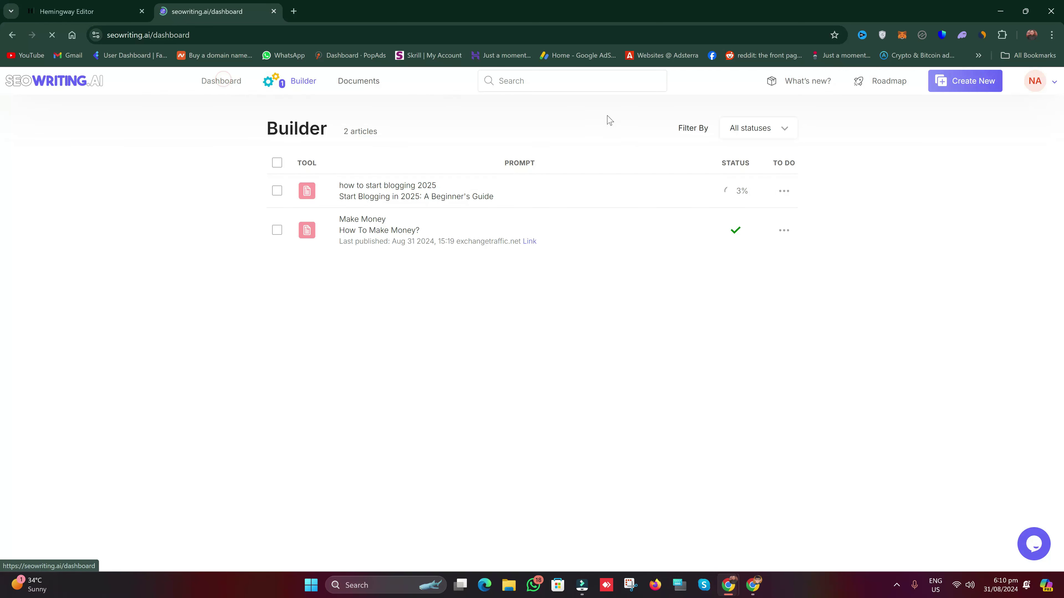
click(619, 250)
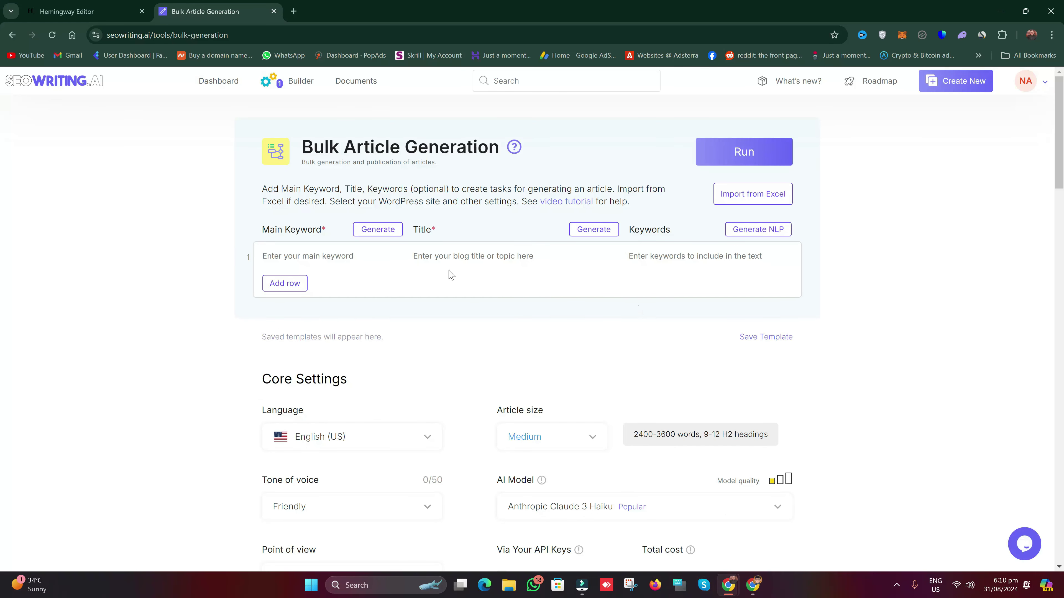
click(377, 258)
click(285, 284)
click(287, 311)
click(296, 340)
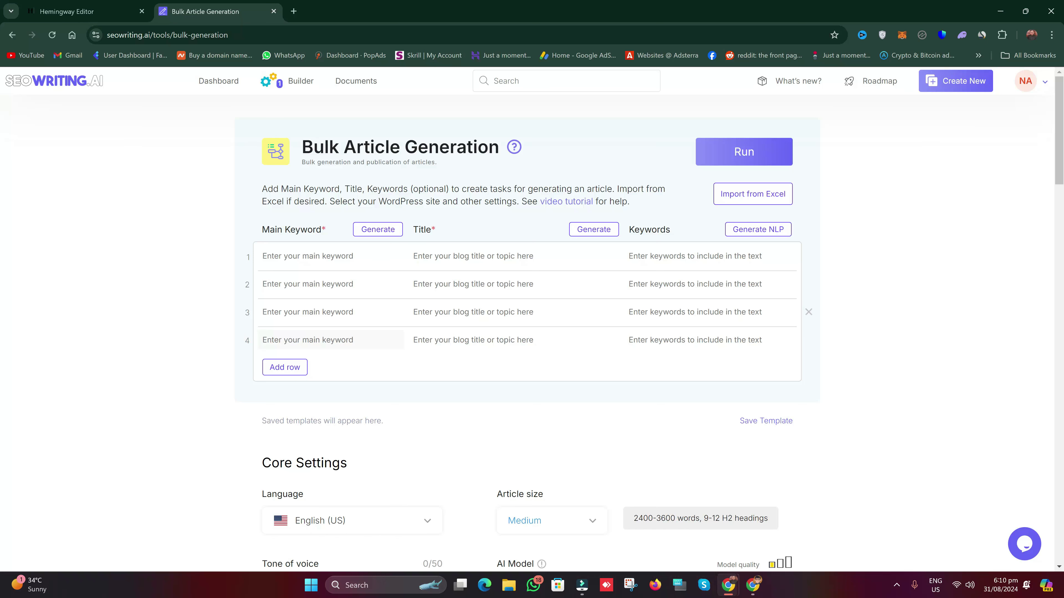
Step: Look over the bulk tool's core settings, then check progress in the Builder list
scroll(293, 365, down, 1)
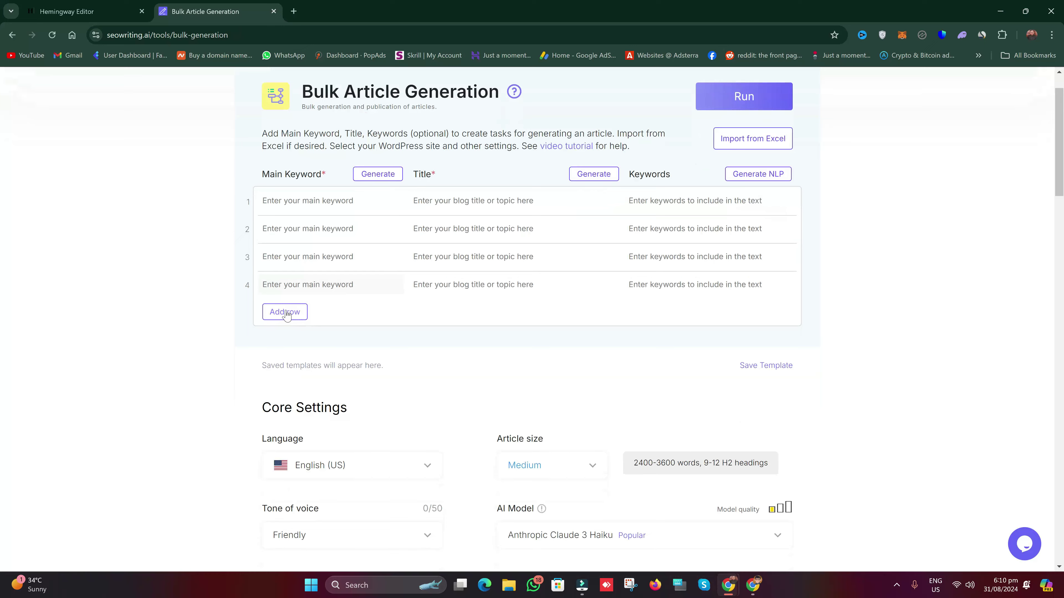
scroll(363, 380, down, 2)
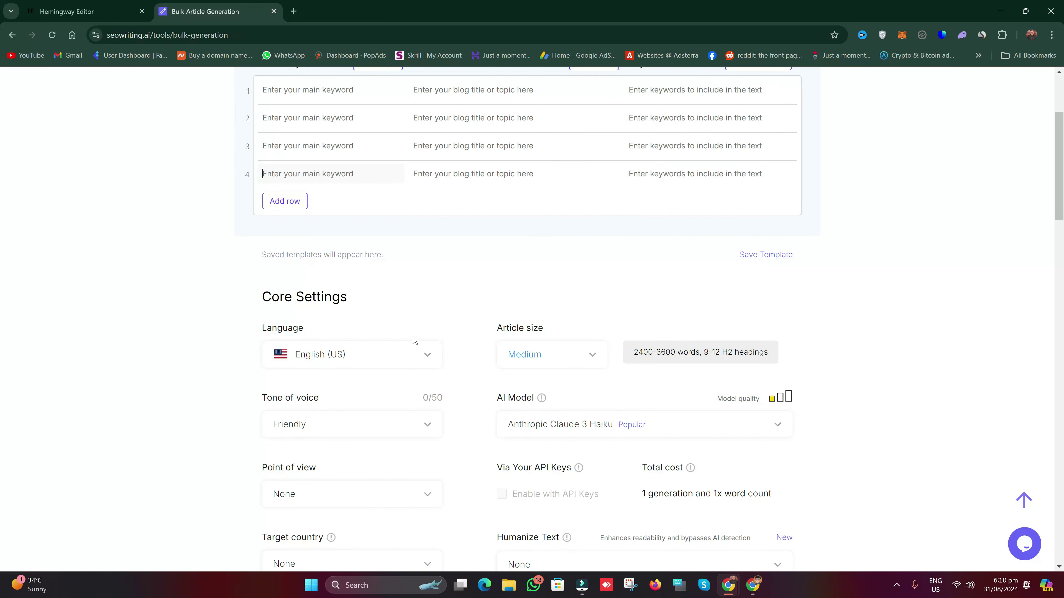
scroll(410, 333, down, 1)
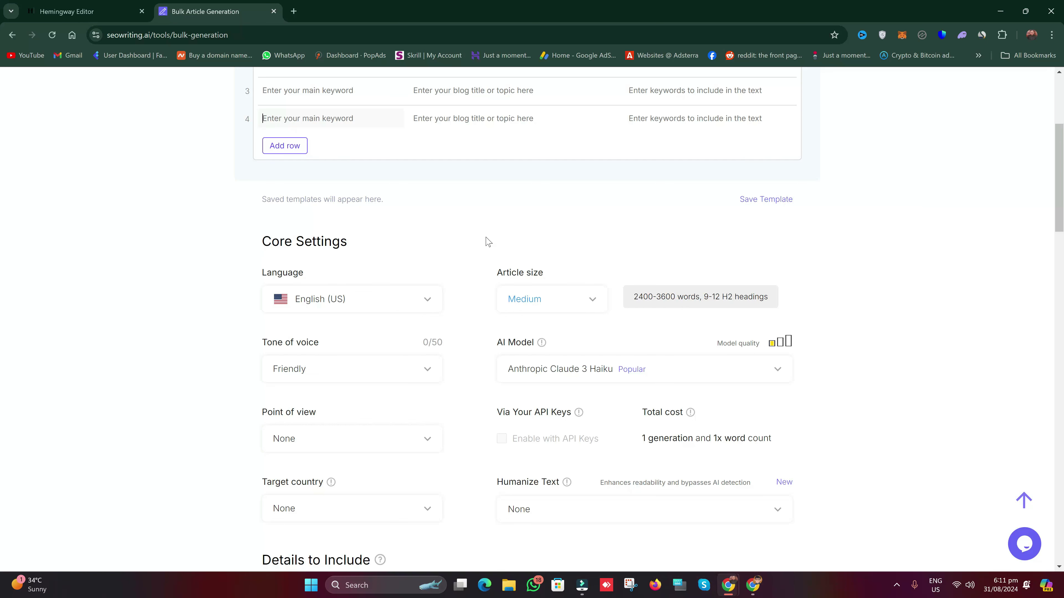
drag(410, 454, 336, 386)
click(882, 380)
scroll(883, 377, down, 5)
scroll(882, 377, down, 2)
scroll(882, 377, up, 5)
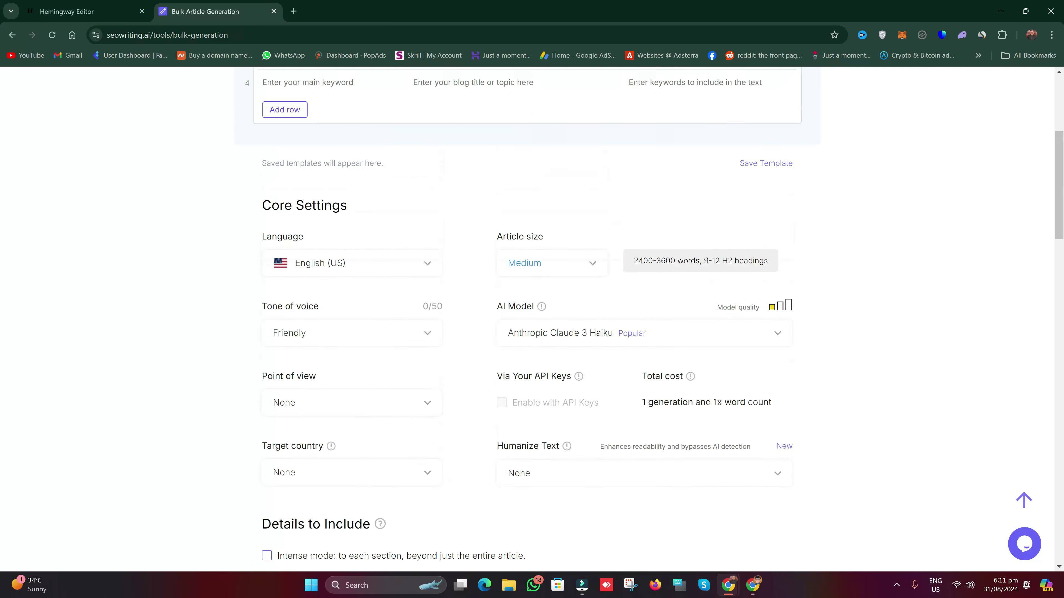
scroll(509, 432, up, 6)
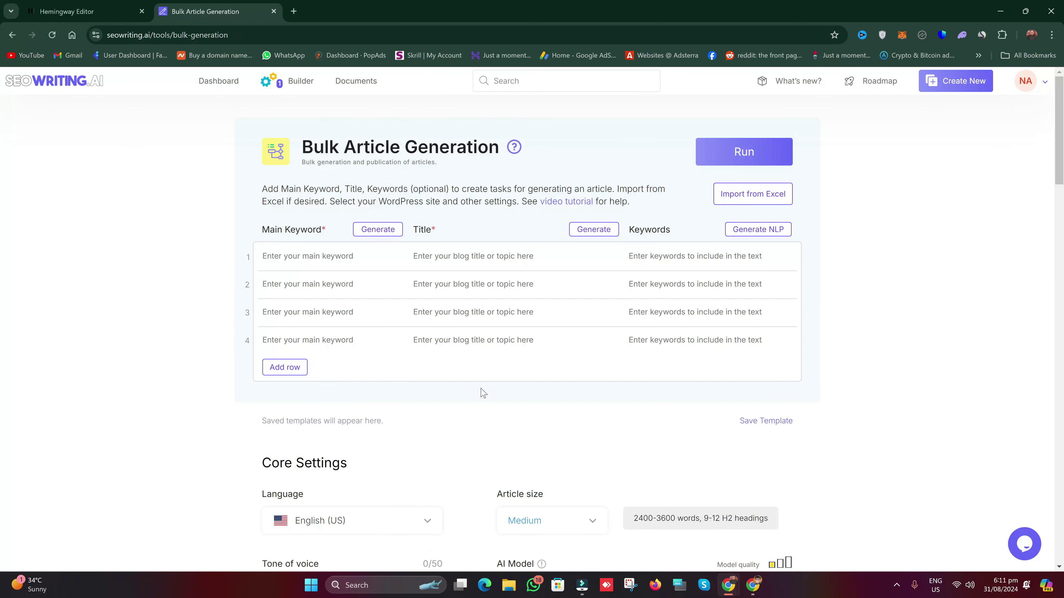
click(303, 85)
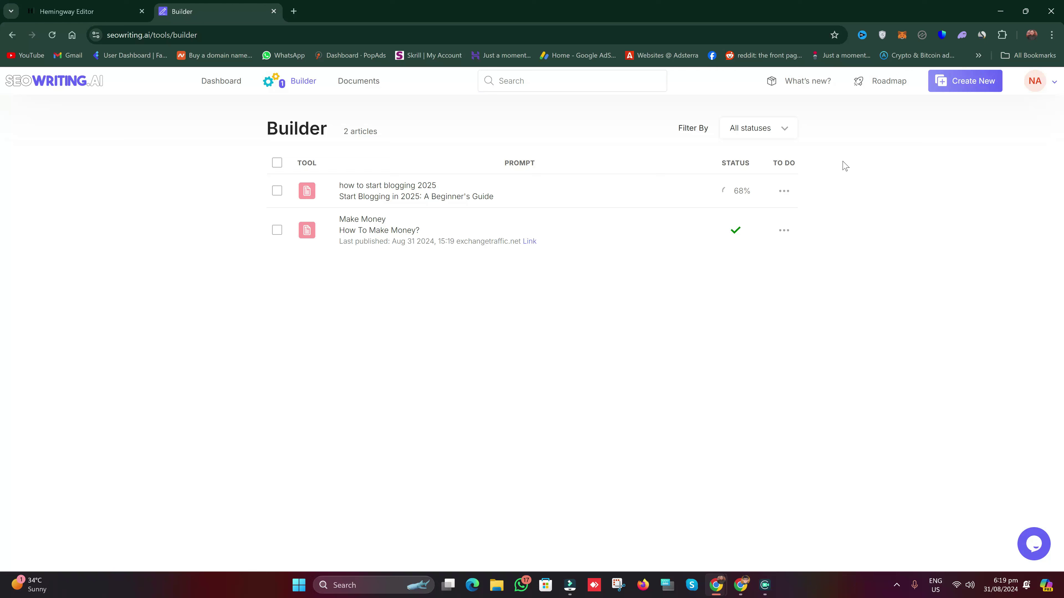
Step: Once the Start Blogging in 2025 article finishes, open its row actions menu
mouse_move(914, 502)
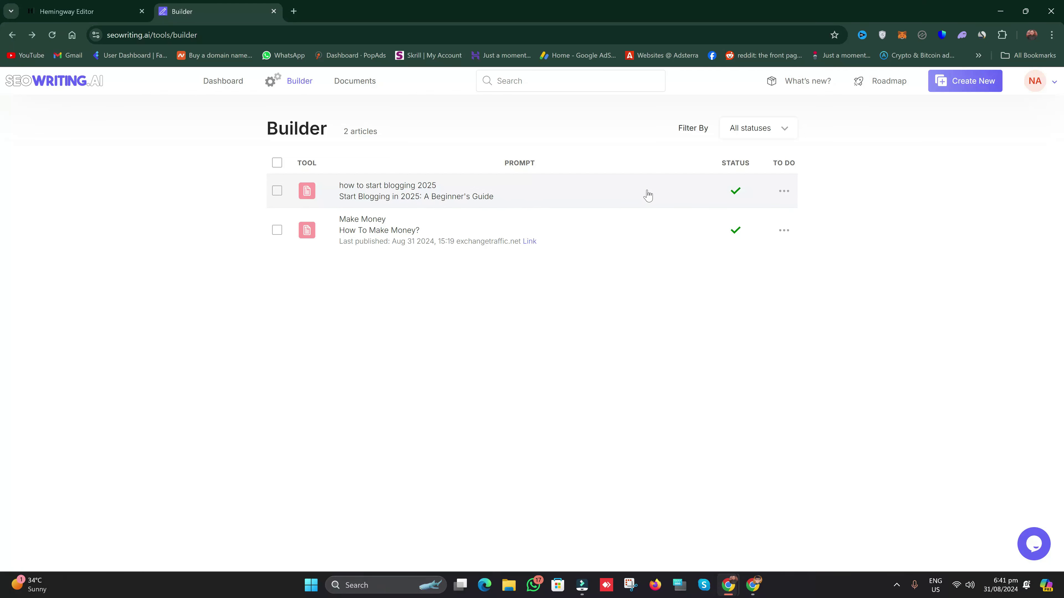
click(783, 191)
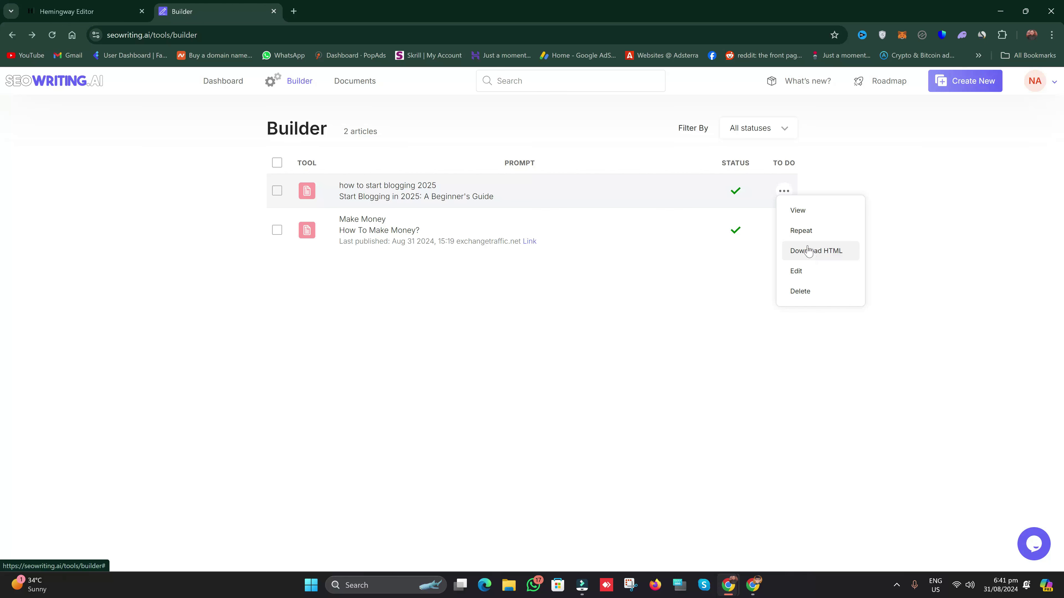
Step: View the 2692-word Start Blogging article, scrolling down to the FAQ and back up
click(807, 217)
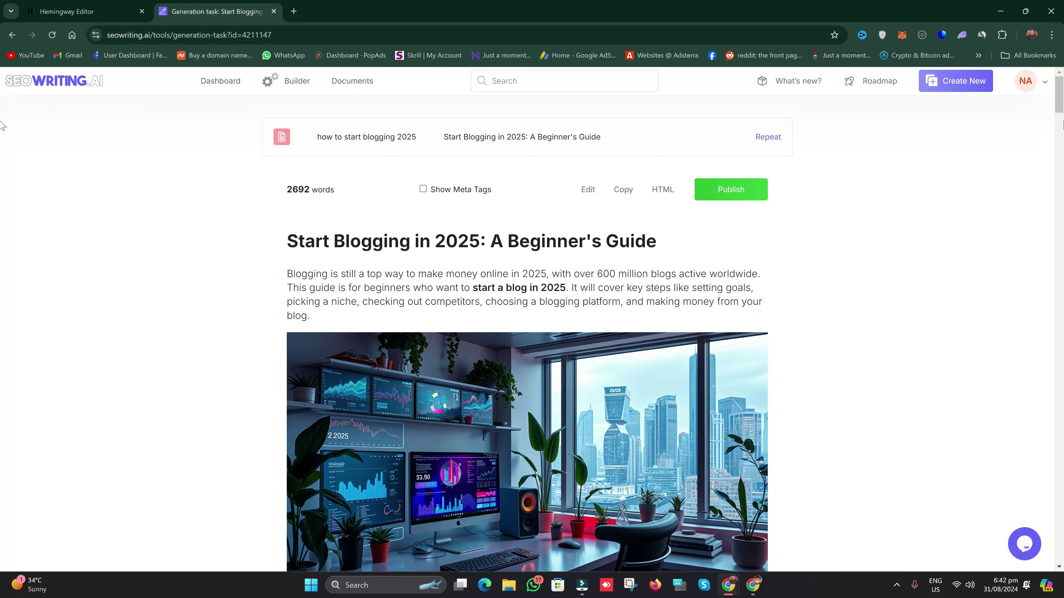
drag(1059, 104, 1058, 110)
scroll(1058, 109, down, 1)
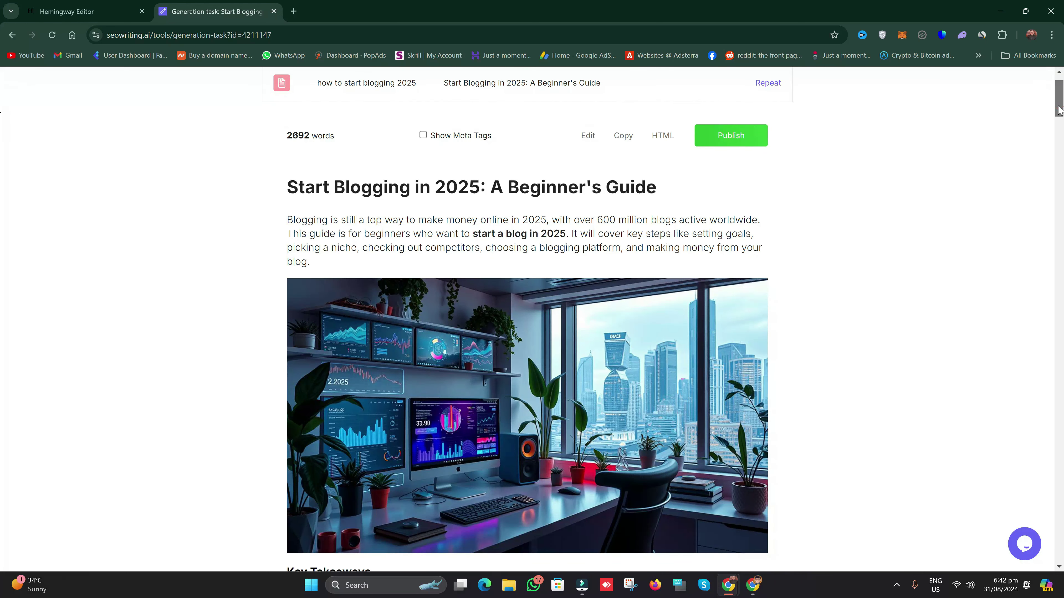
drag(1059, 110, 2, 543)
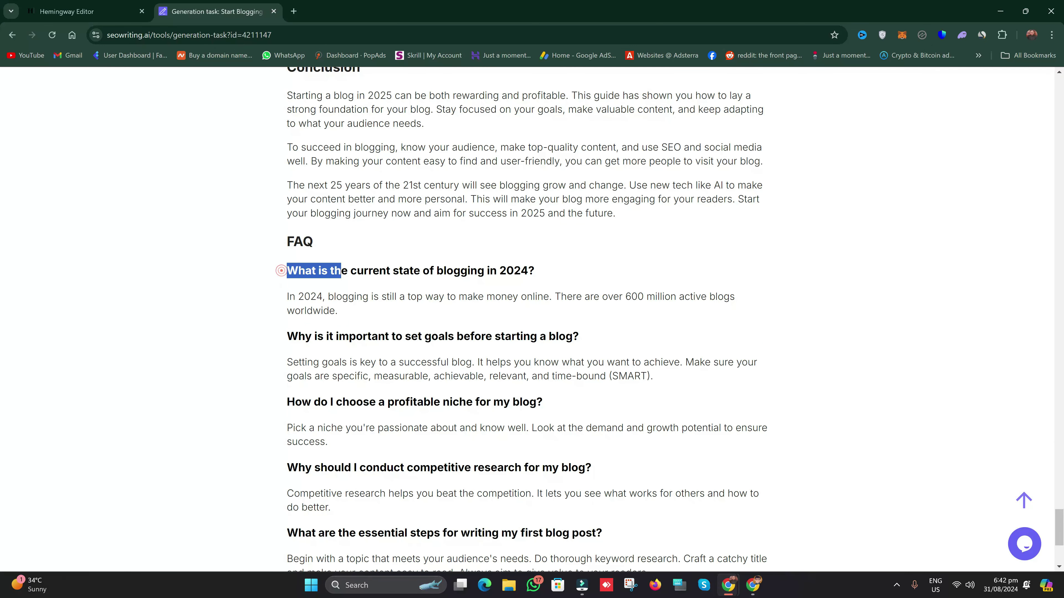
drag(2, 508, 2, 98)
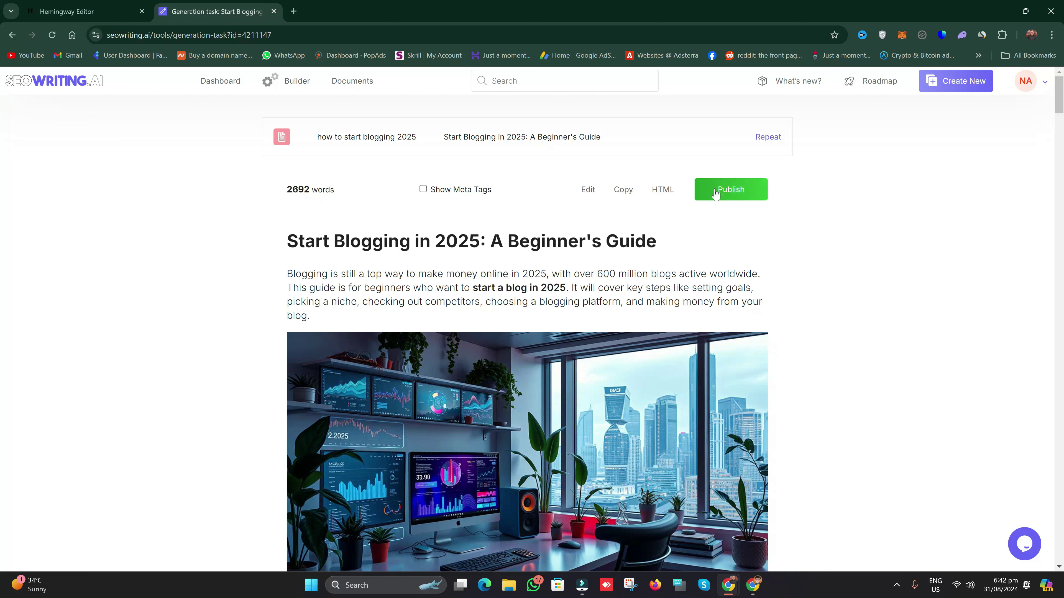
Step: Publish the article to WordPress under Blogging with its meta description as excerpt, then view it
click(727, 194)
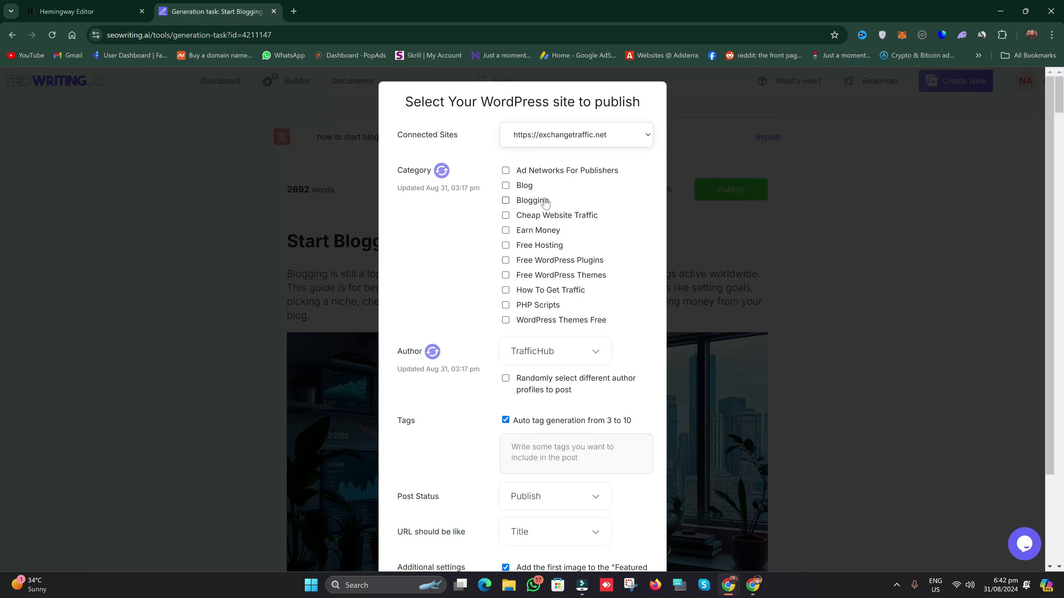
scroll(544, 203, down, 1)
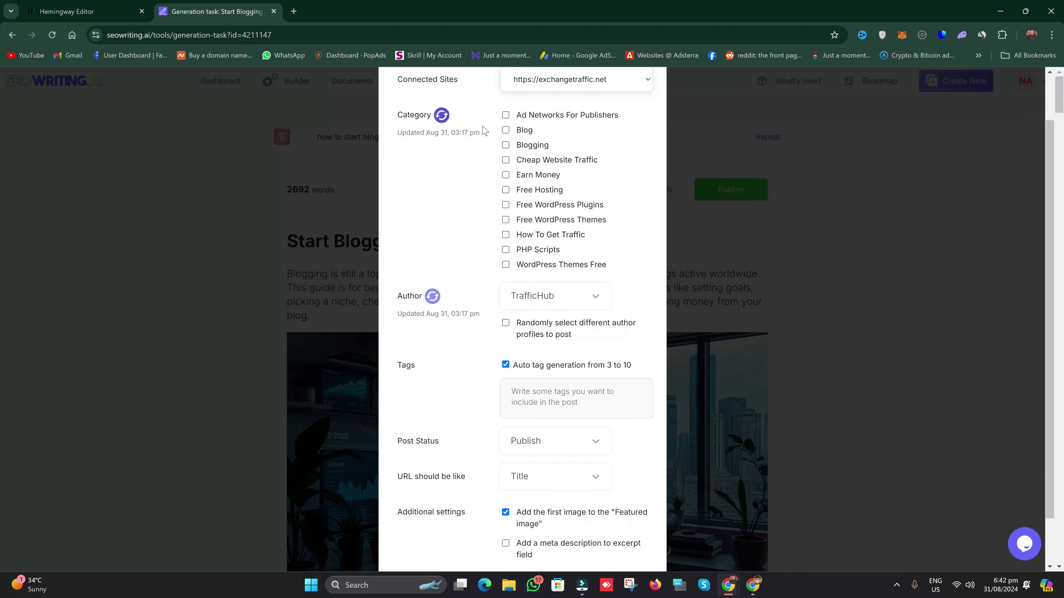
click(505, 145)
scroll(551, 310, down, 1)
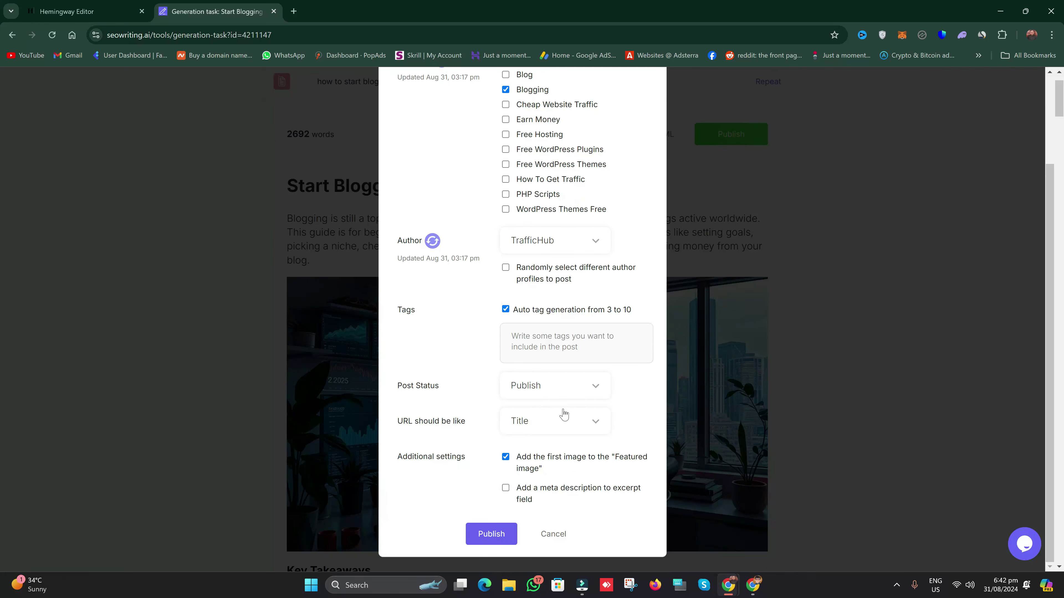
click(508, 489)
click(502, 538)
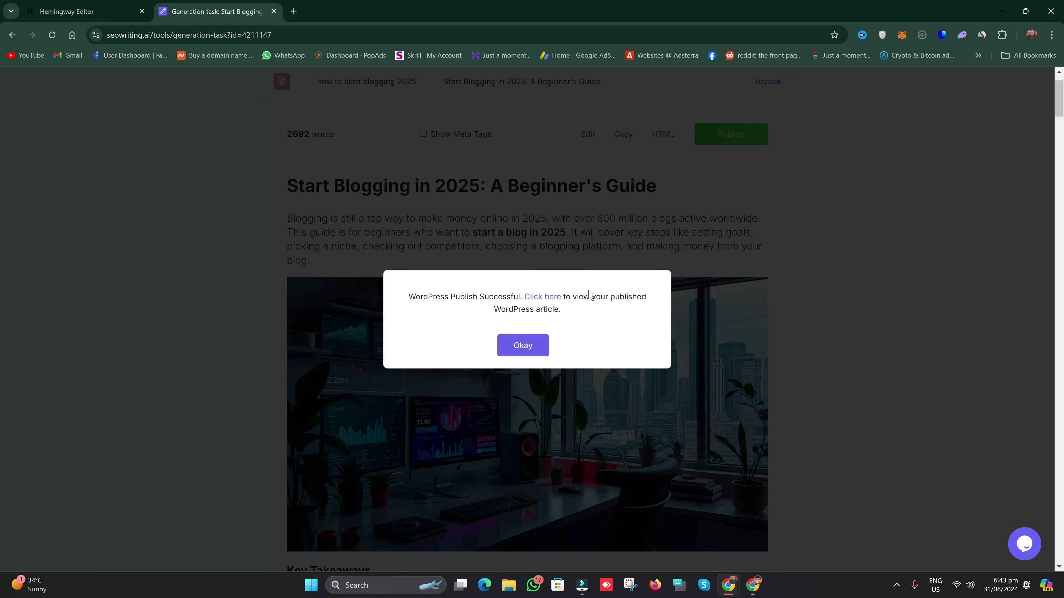
click(543, 297)
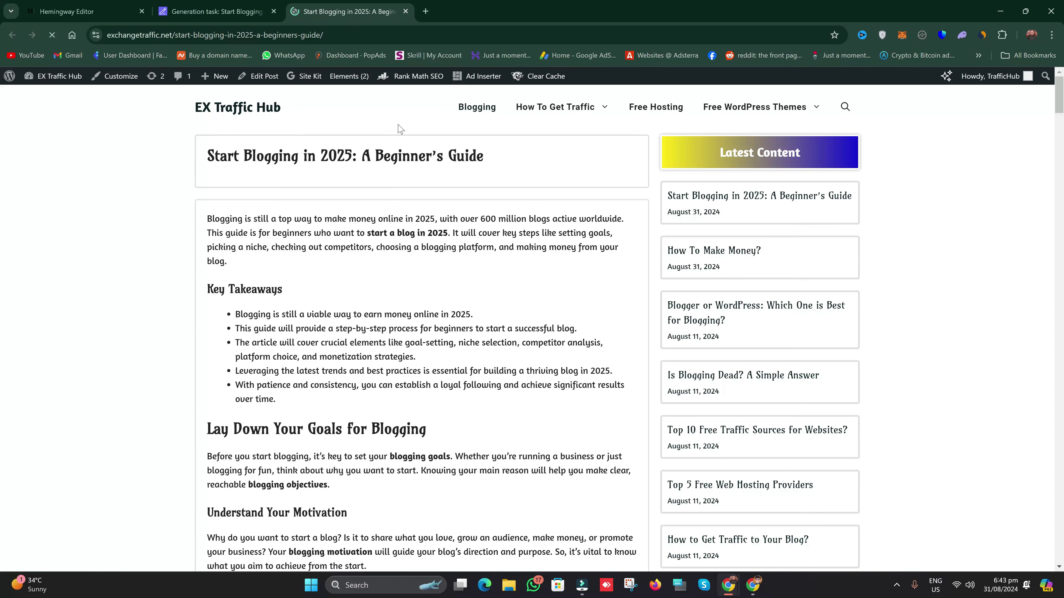
Step: Scroll through the live Start Blogging in 2025 post on the site
drag(160, 34, 349, 35)
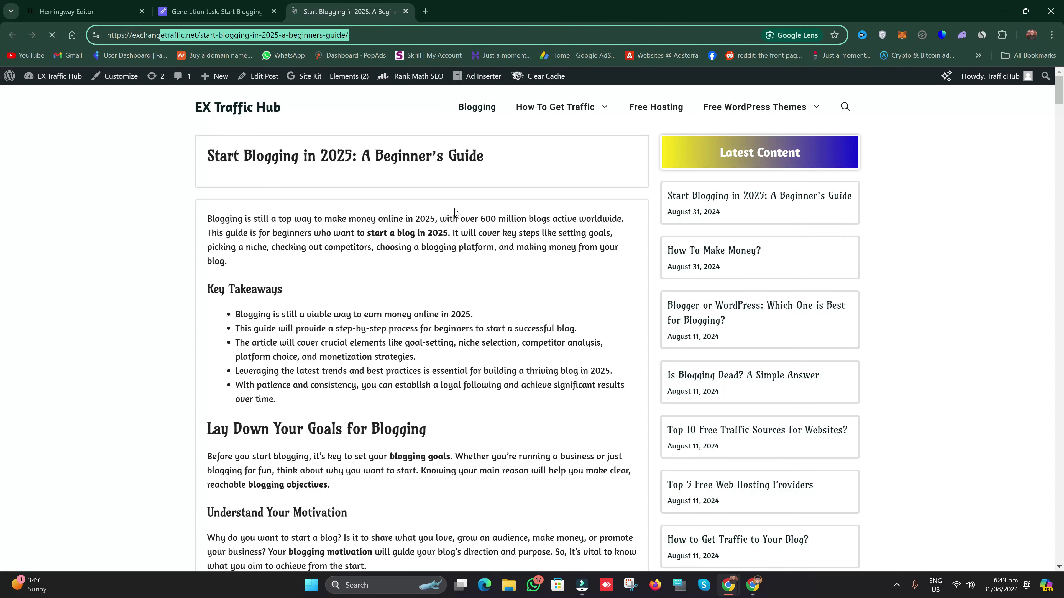
scroll(909, 251, down, 3)
scroll(909, 250, down, 4)
scroll(2, 145, down, 10)
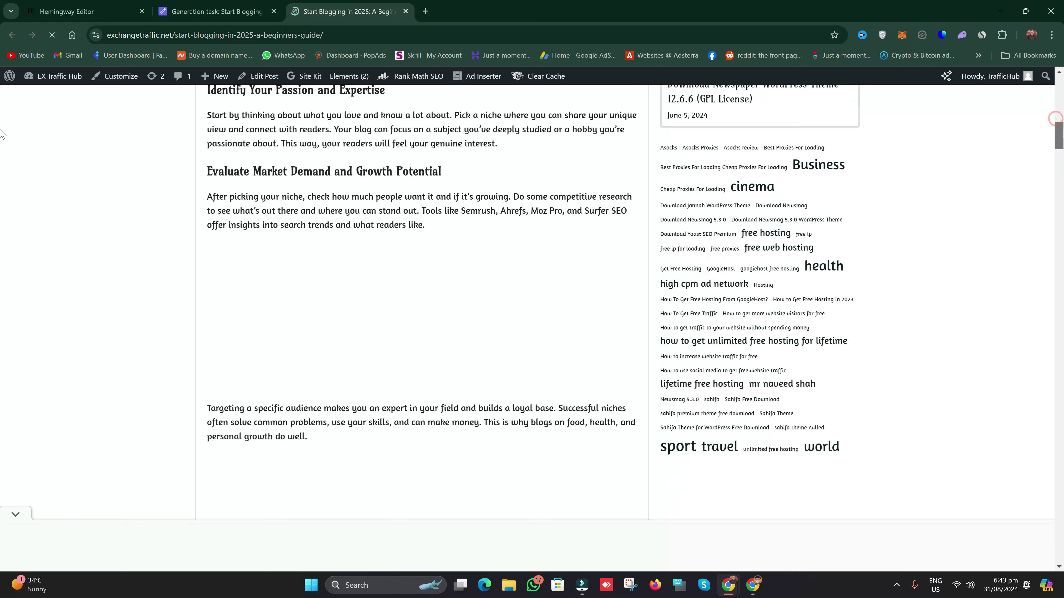
drag(2, 145, 2, 218)
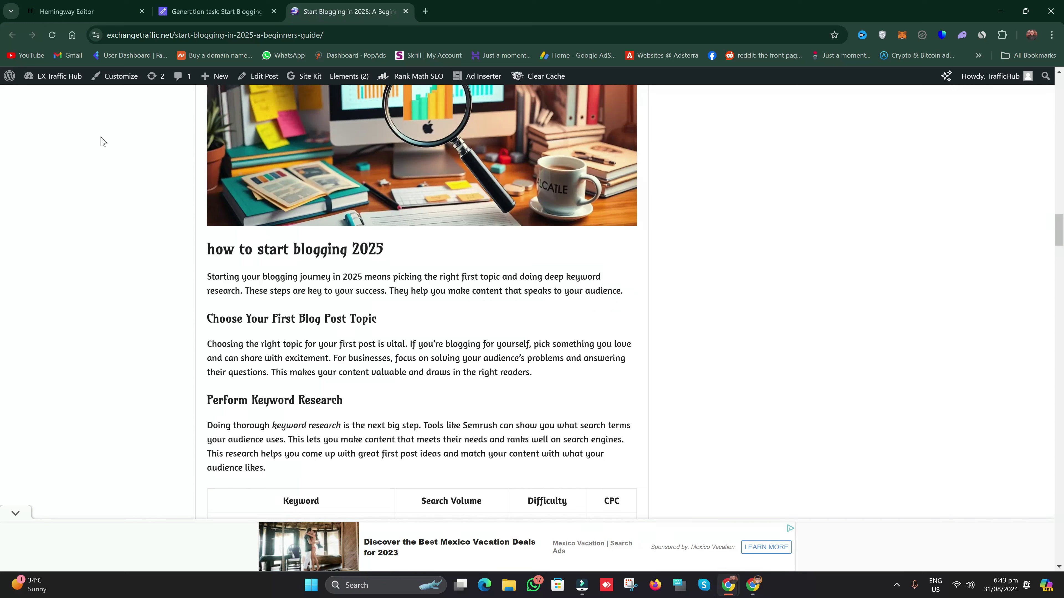
Step: Go to the EX Traffic Hub admin Dashboard and dismiss the full-page ad
mouse_move(52, 76)
click(53, 96)
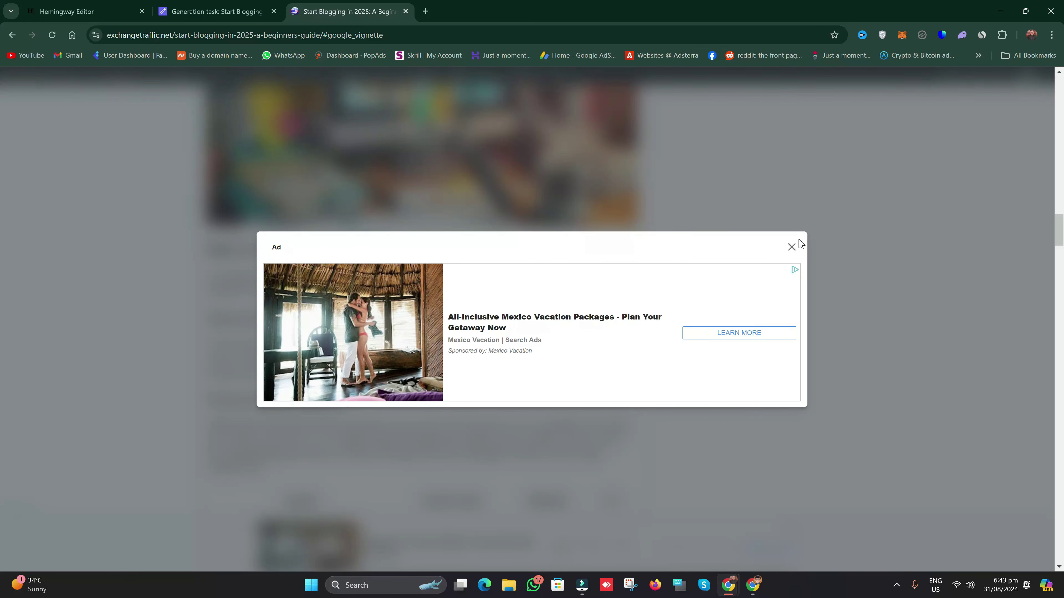
click(793, 248)
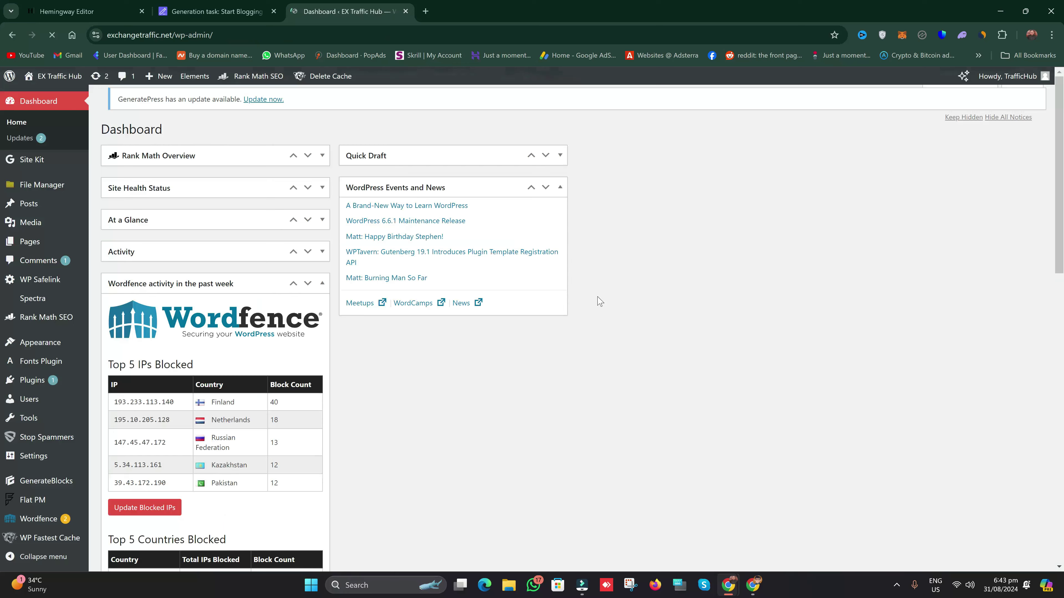
Step: Search the WordPress plugin directory for 'seowriting', copying the name from the SEOWriting.ai article
mouse_move(63, 381)
click(111, 398)
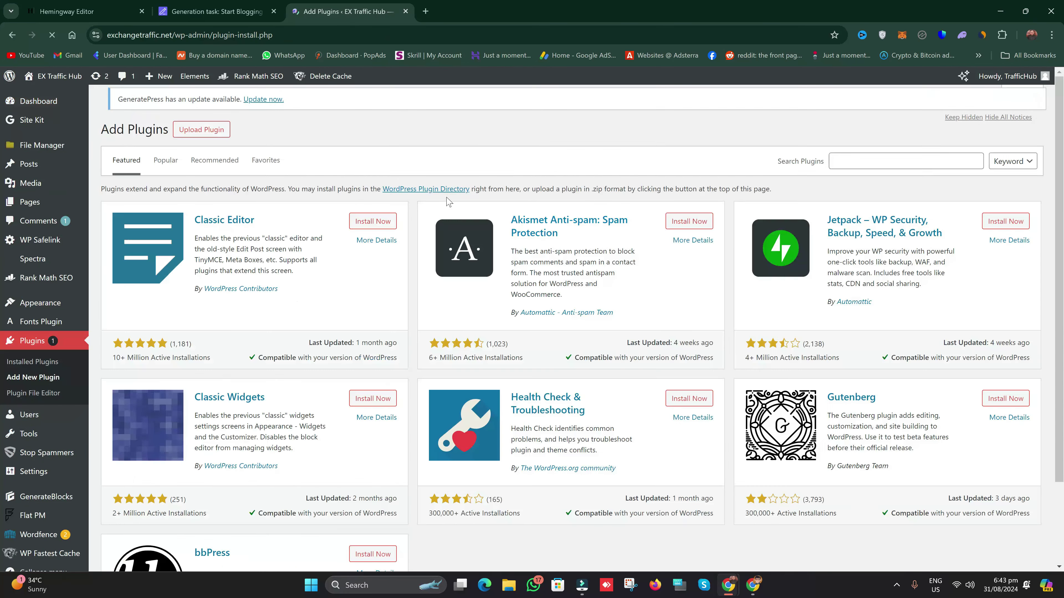
click(925, 171)
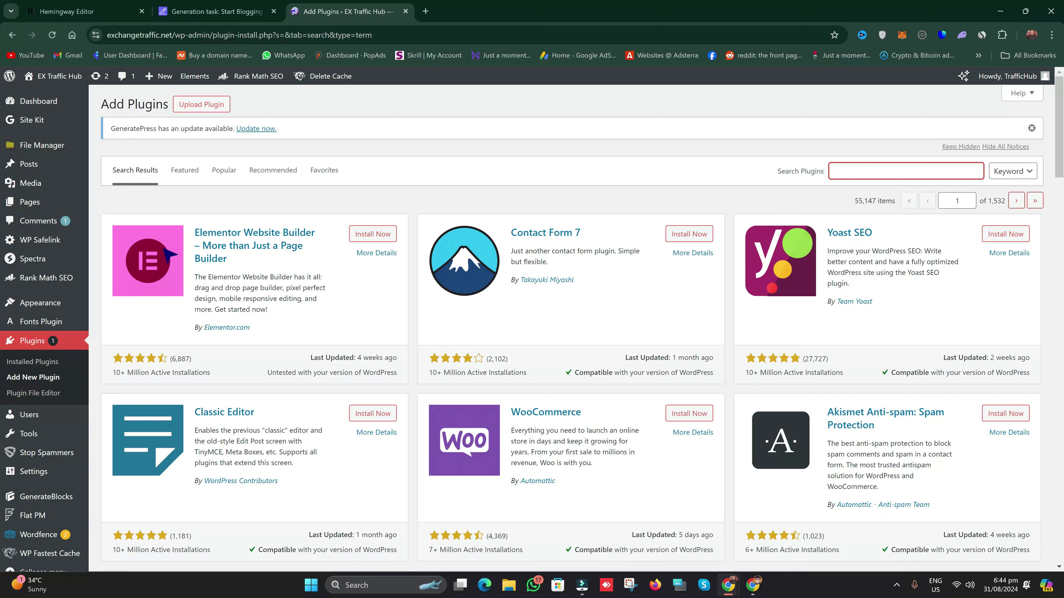
click(168, 9)
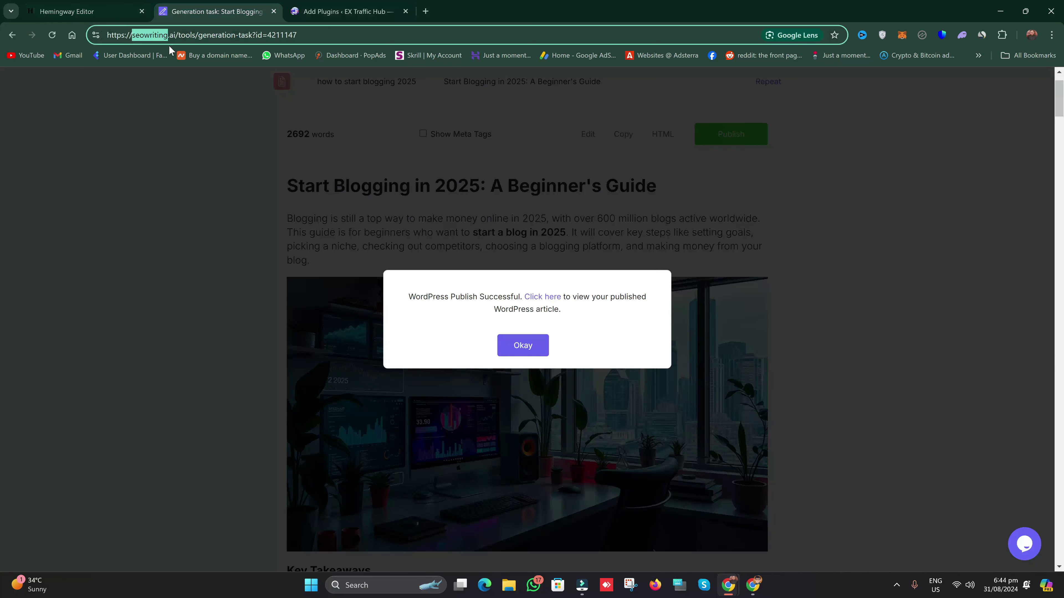
right_click(155, 37)
click(213, 133)
click(347, 11)
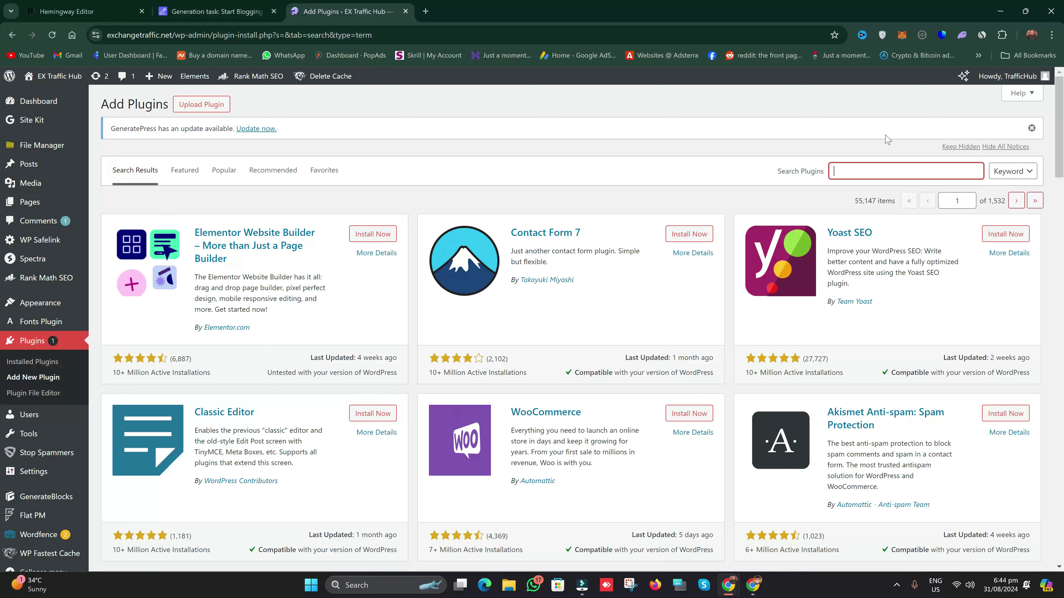
right_click(865, 171)
click(911, 287)
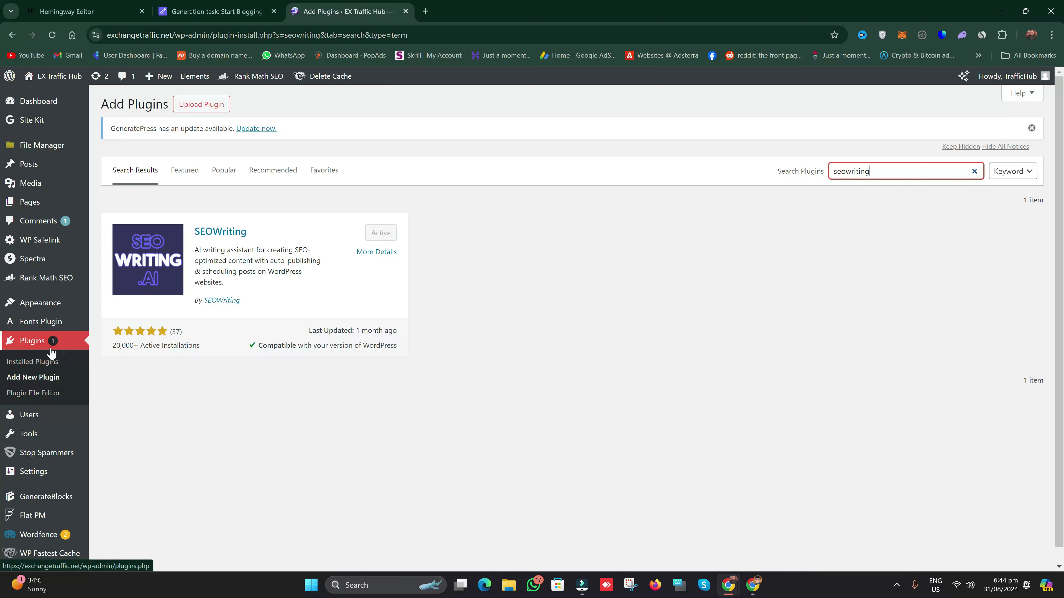
Step: Check the installed SEOWriting plugin's settings show the site connected, then return to the article
click(45, 365)
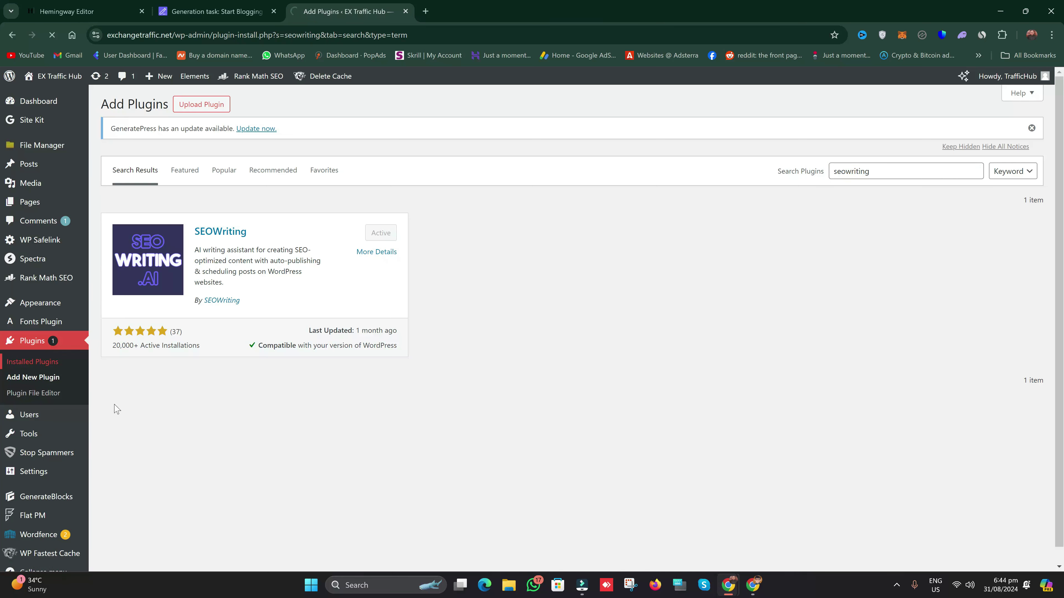
scroll(205, 406, down, 5)
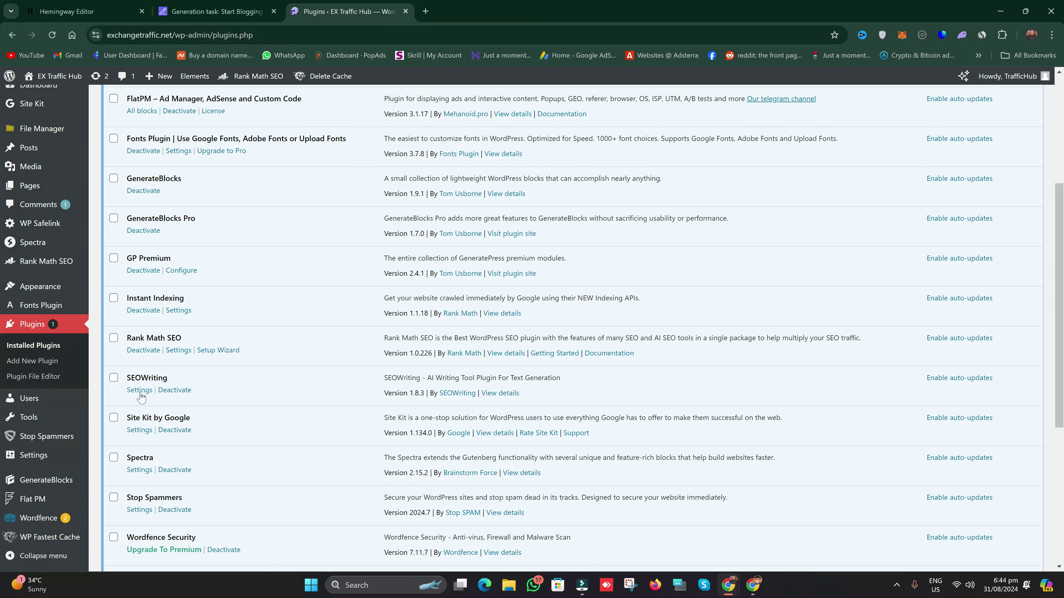
click(140, 390)
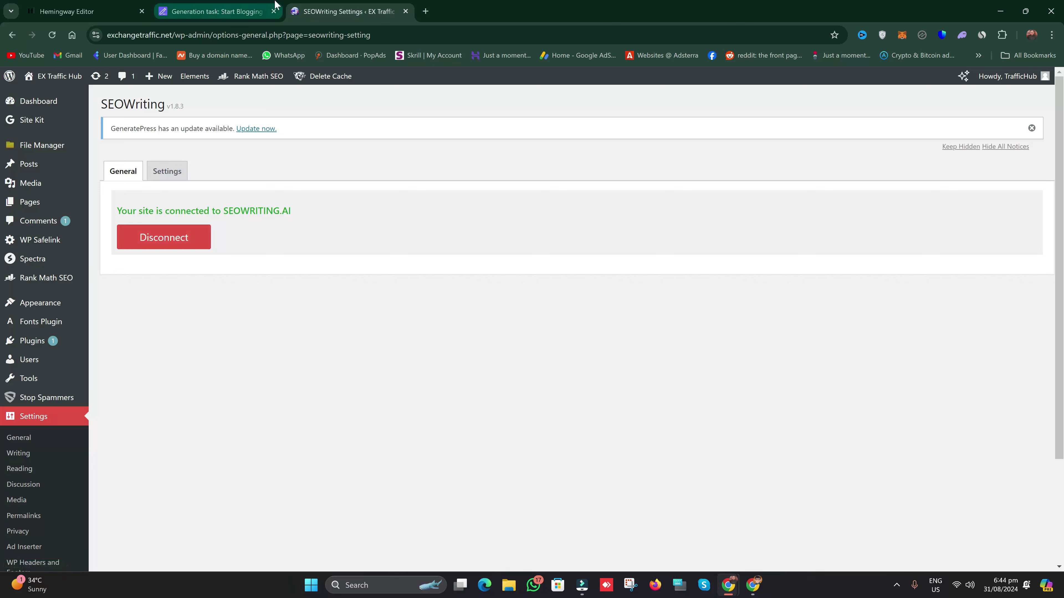
click(235, 5)
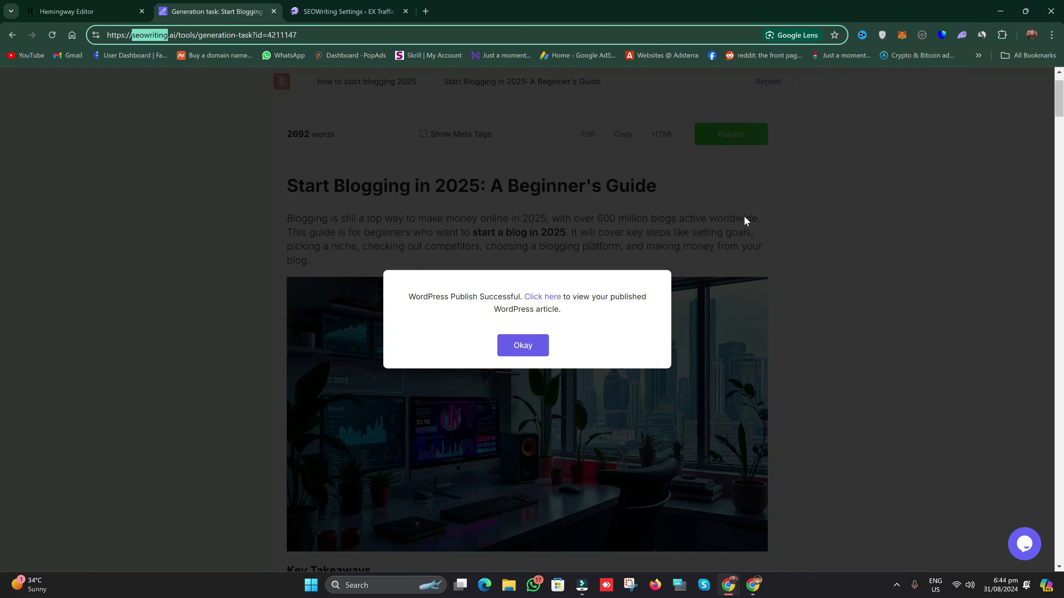
Step: Dismiss the publish-success notice and start a new 1-Click Blog Post from the Dashboard
click(537, 346)
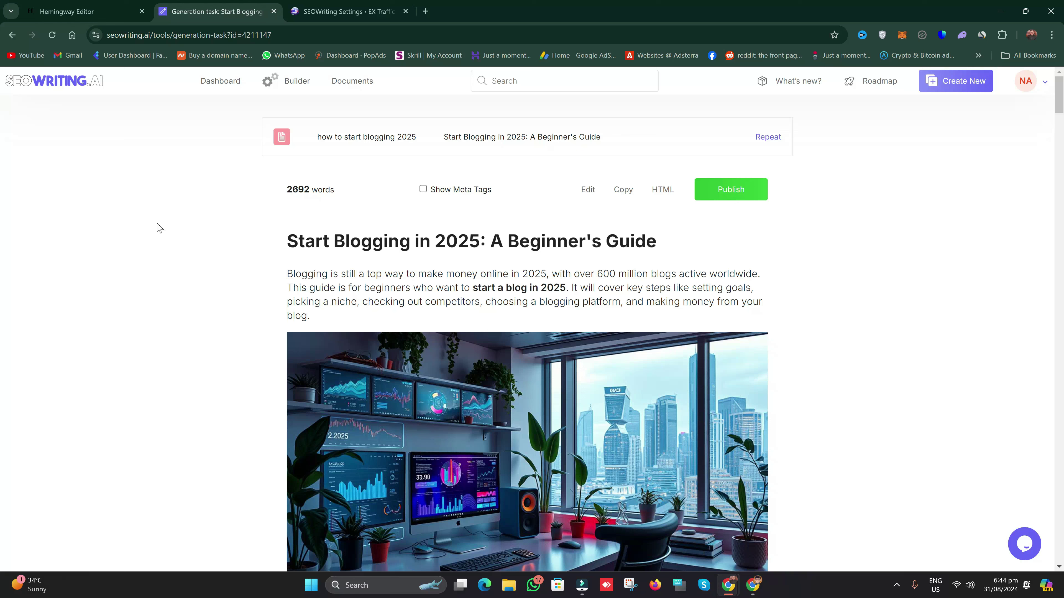
click(215, 83)
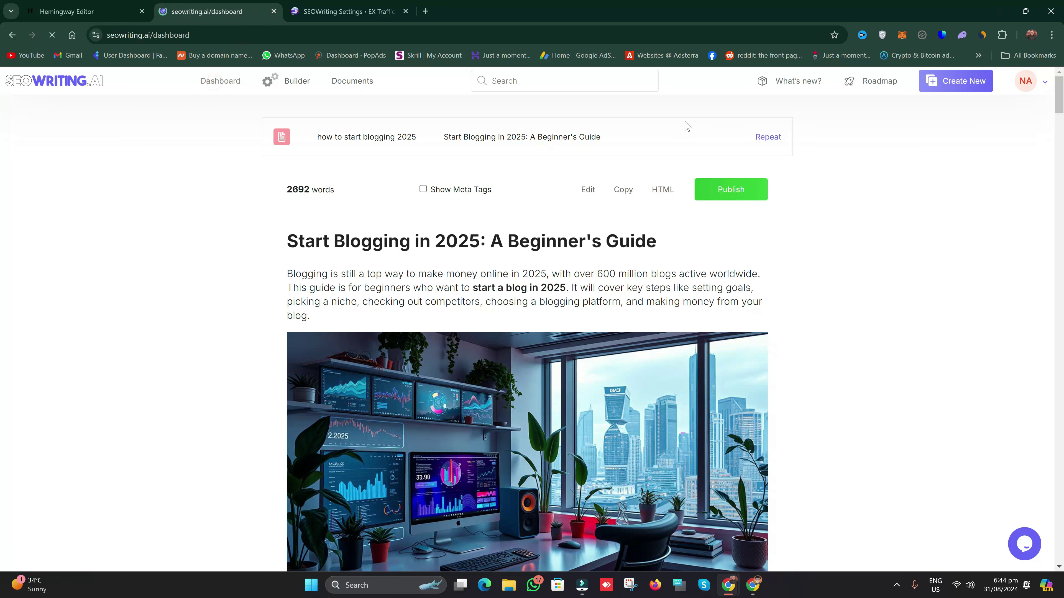
click(430, 202)
drag(1059, 96, 1061, 384)
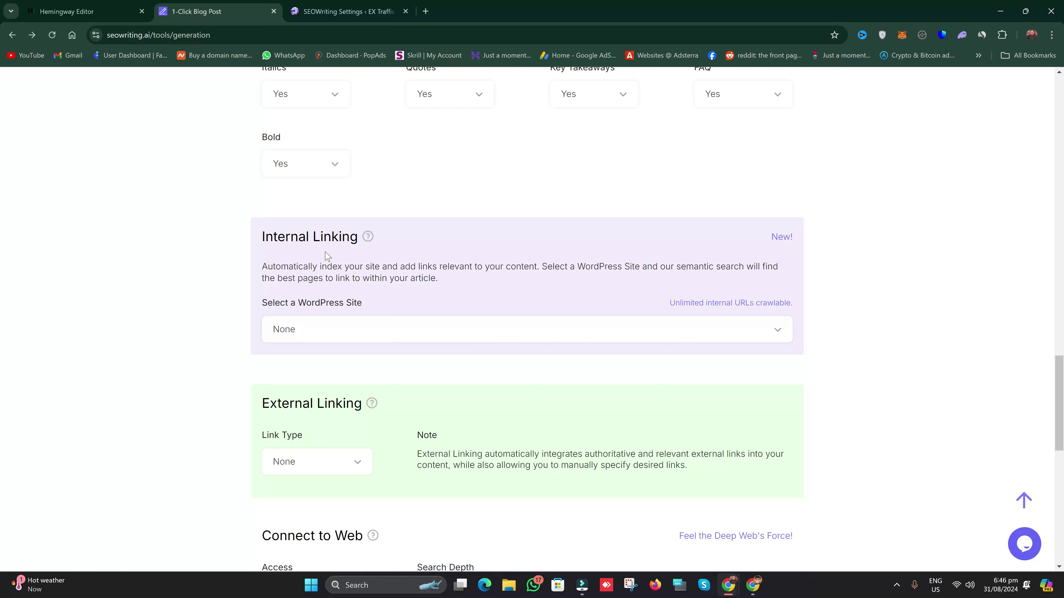
Step: Try adding a website for Internal Linking, close the WordPress integration guide, and cancel the prompt
click(333, 338)
click(325, 421)
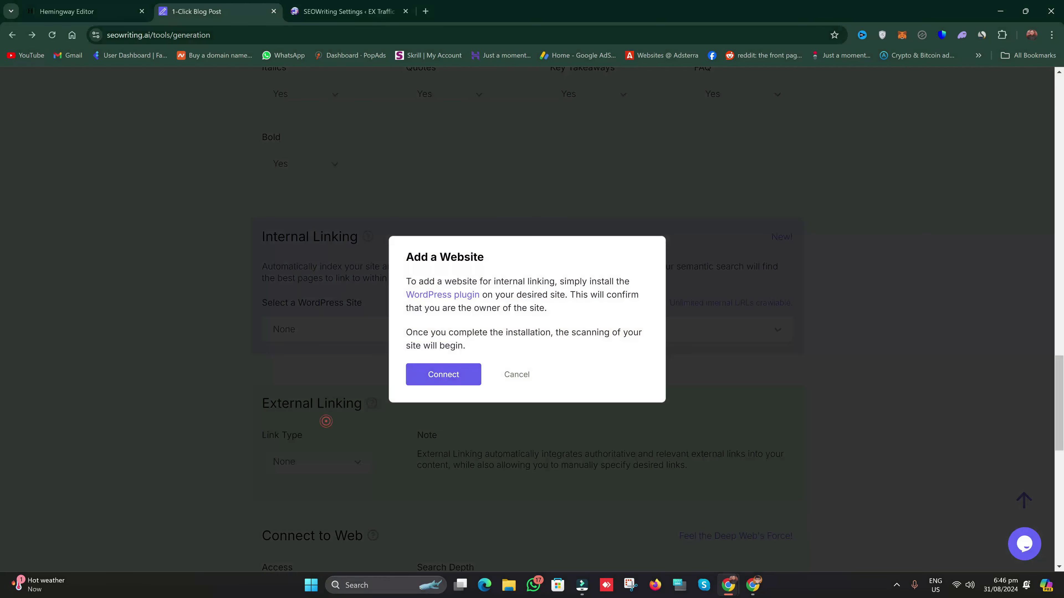
click(441, 375)
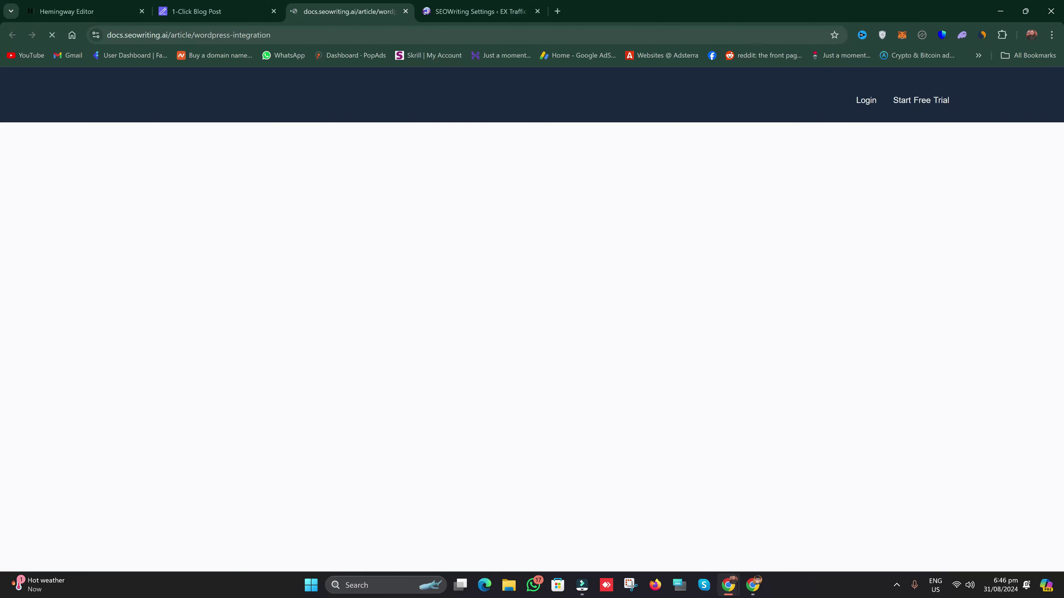
scroll(612, 349, down, 5)
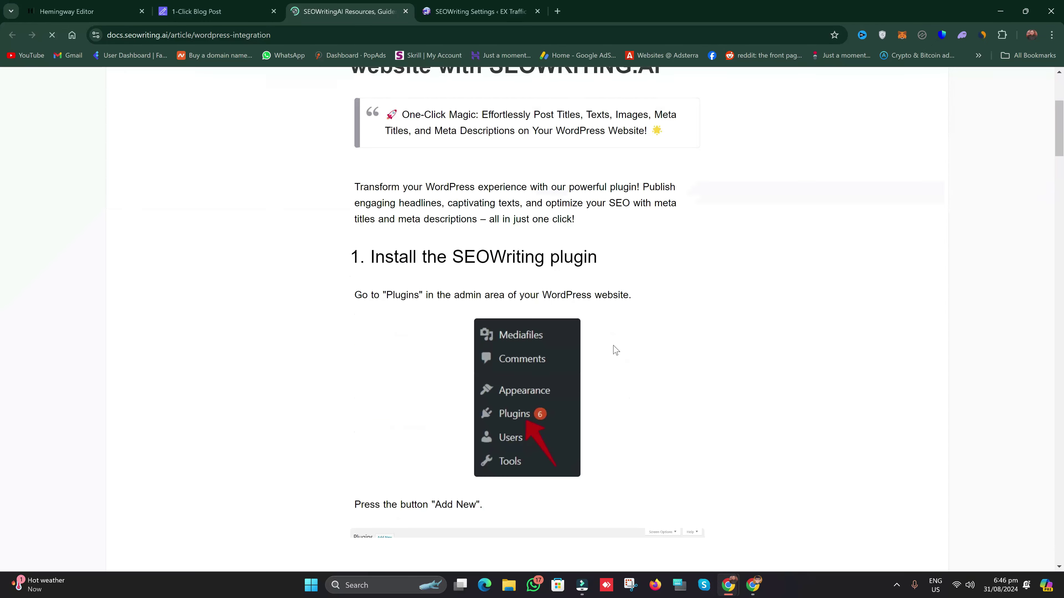
click(405, 11)
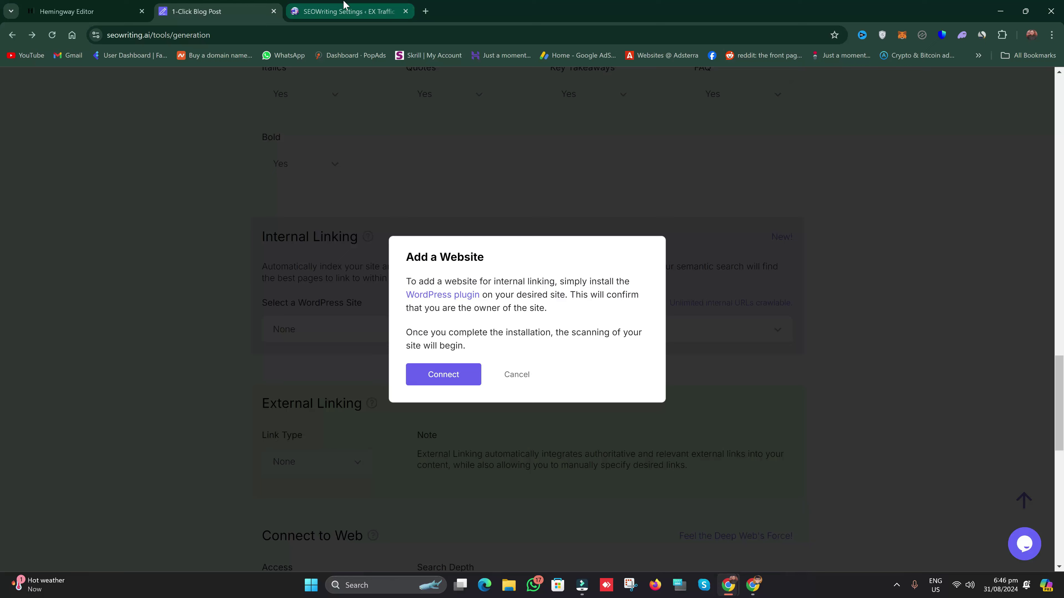
click(245, 6)
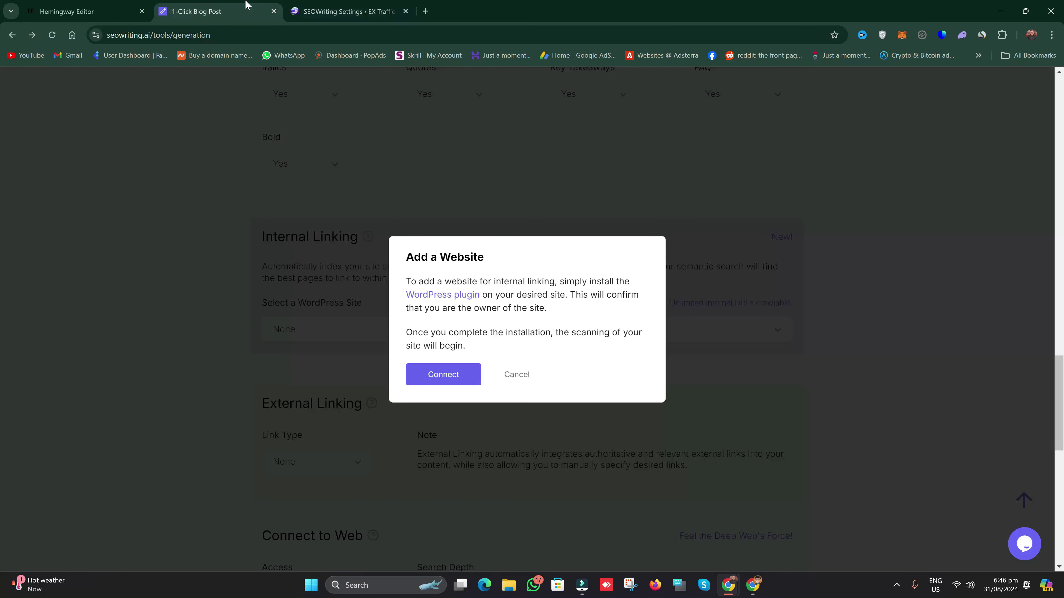
click(516, 375)
scroll(461, 316, up, 20)
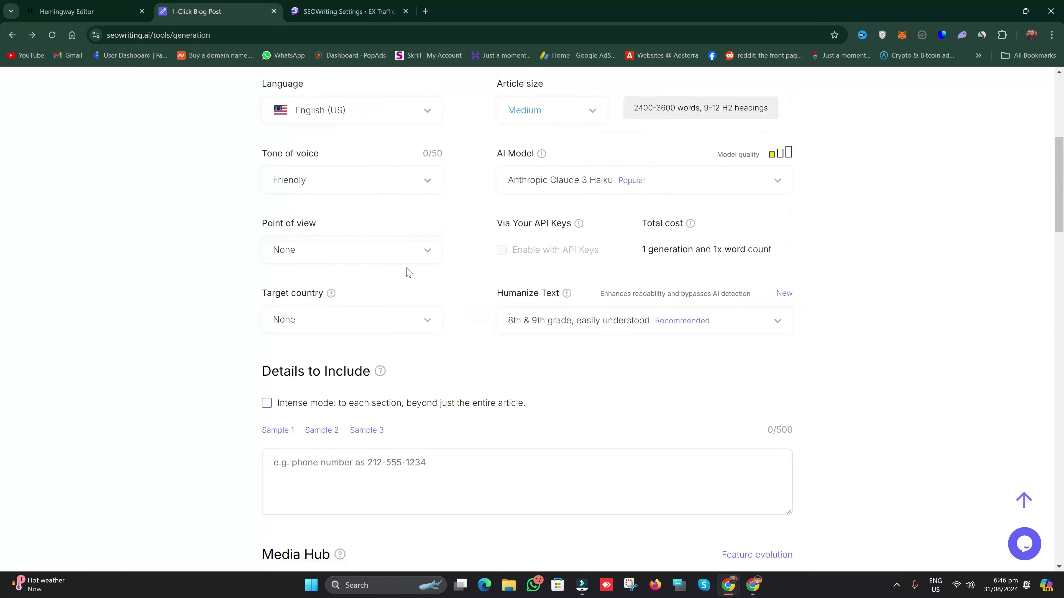
scroll(442, 294, up, 10)
Step: Preview the Humanizer Tool's empty Input Text and Humanized Text areas, then return to the Dashboard
click(224, 82)
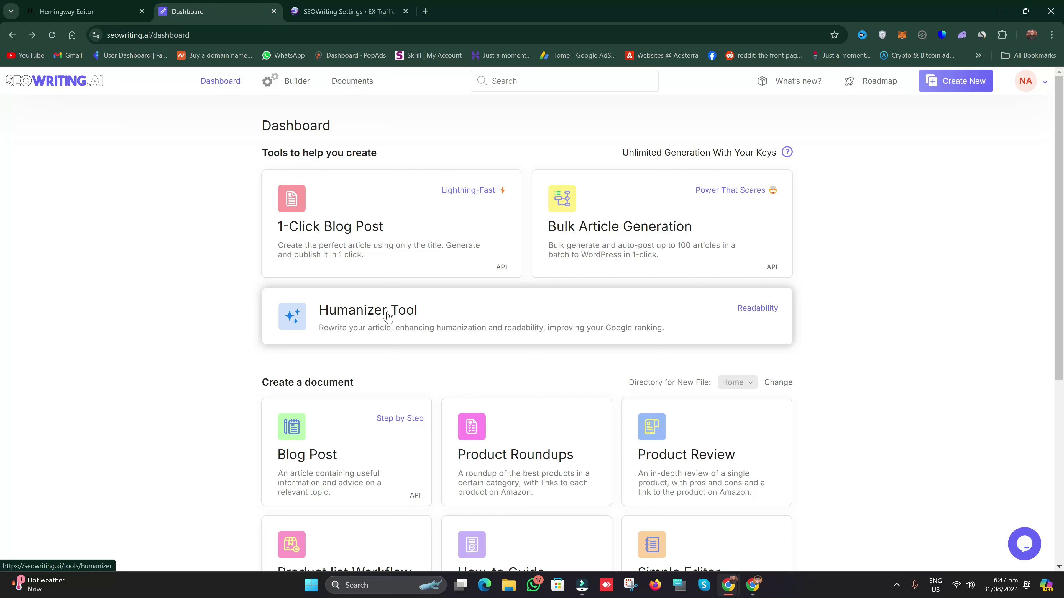
click(364, 326)
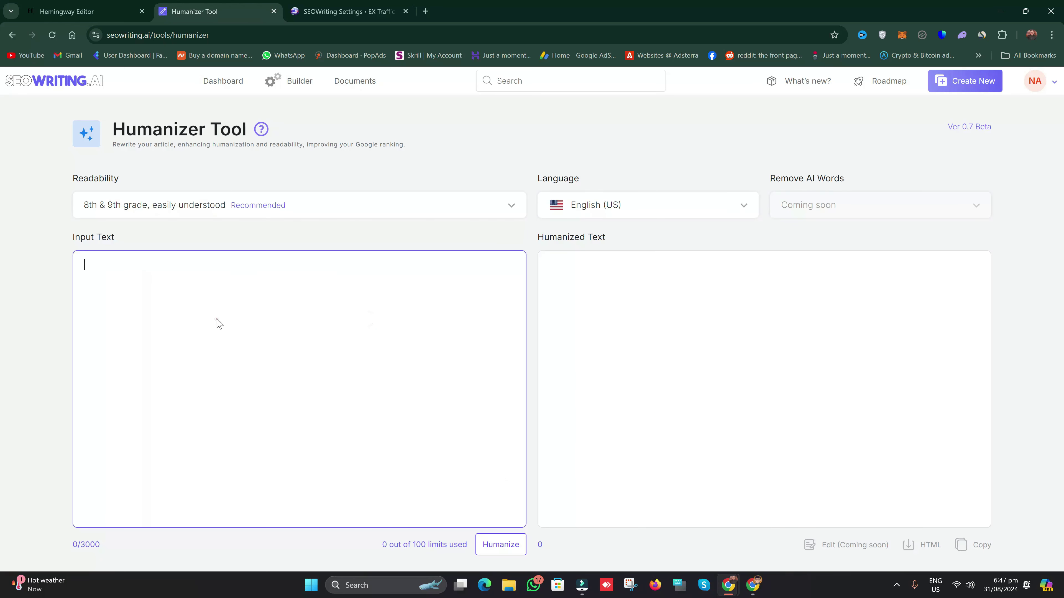
click(217, 319)
click(640, 279)
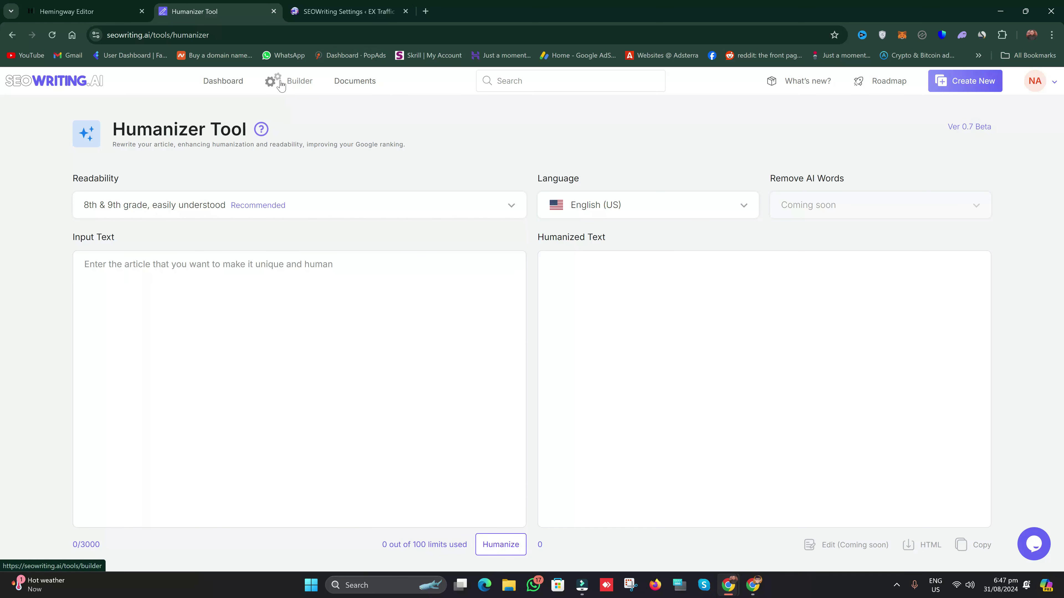
click(226, 343)
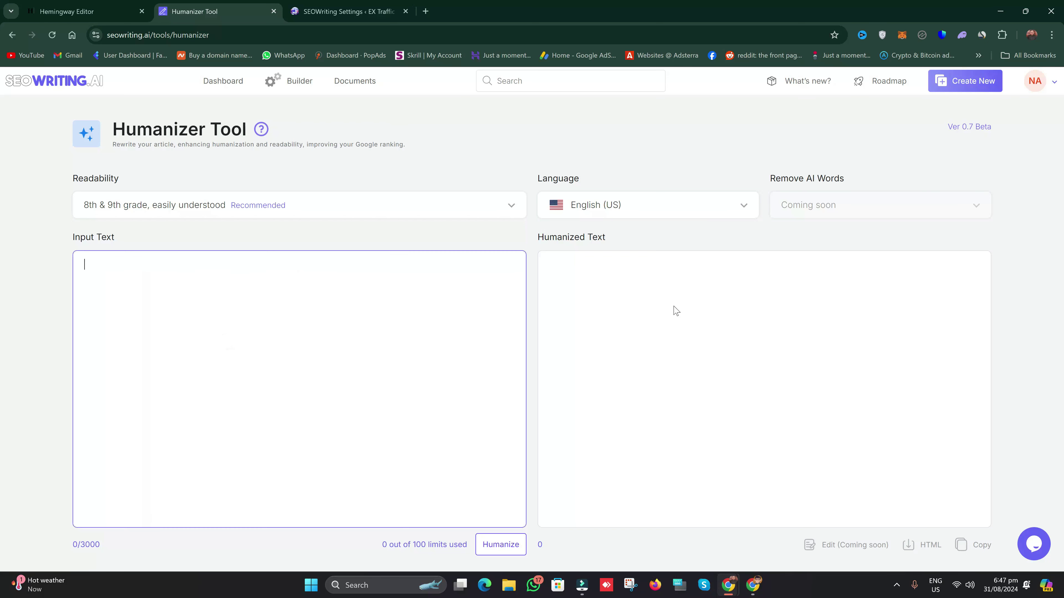
click(205, 81)
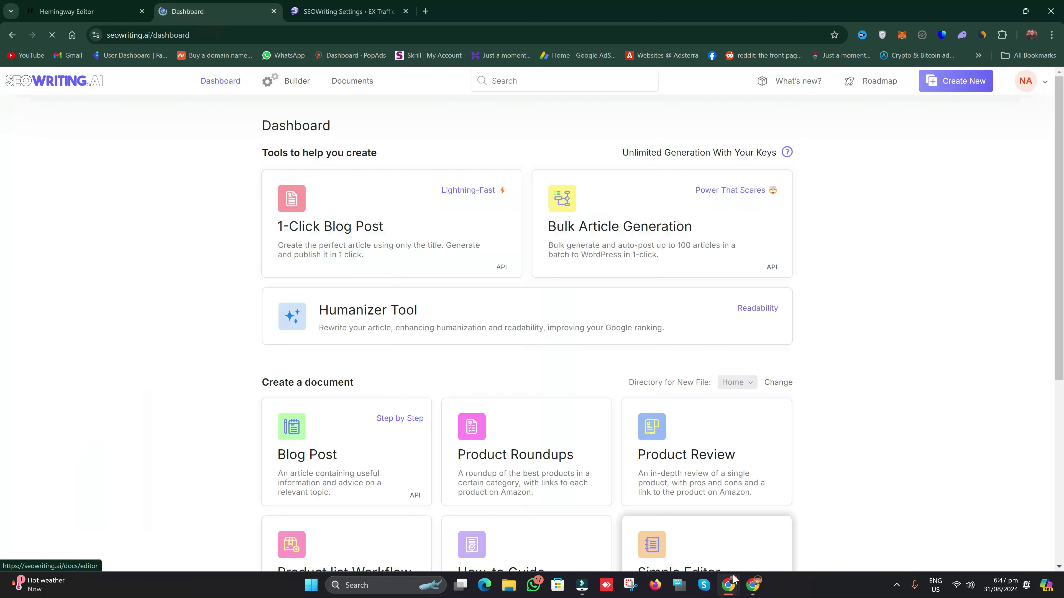
Step: Sign out of the SEOWriting.ai account from the avatar menu
mouse_move(730, 586)
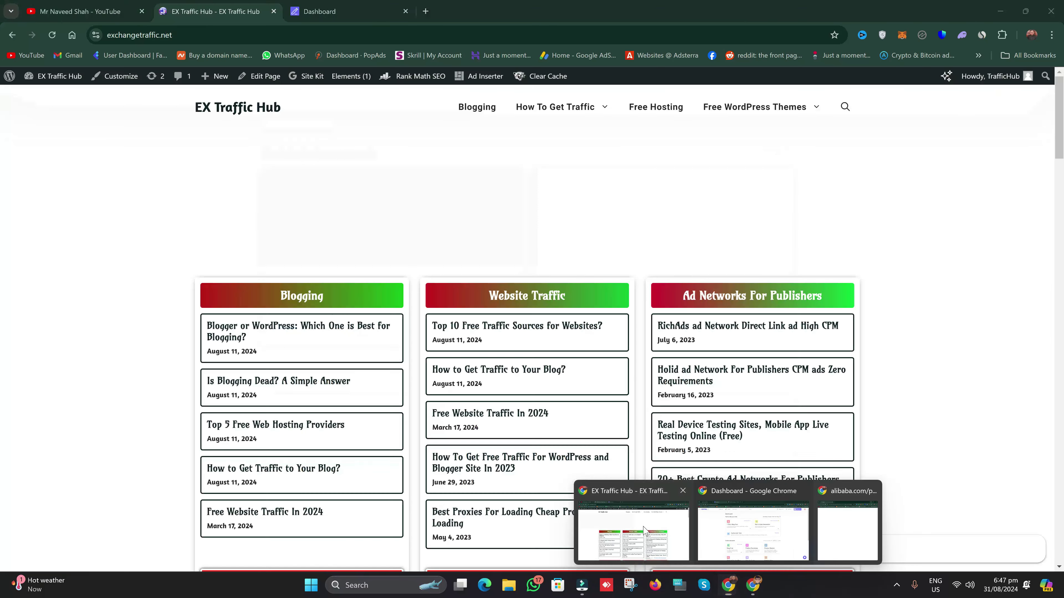
click(641, 527)
click(347, 5)
click(1024, 84)
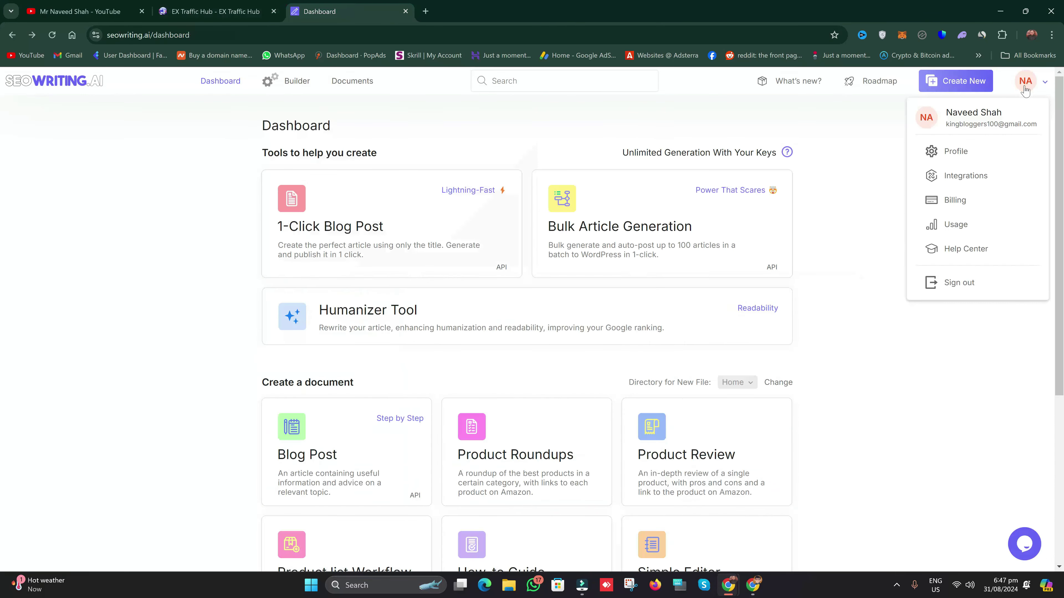
click(963, 289)
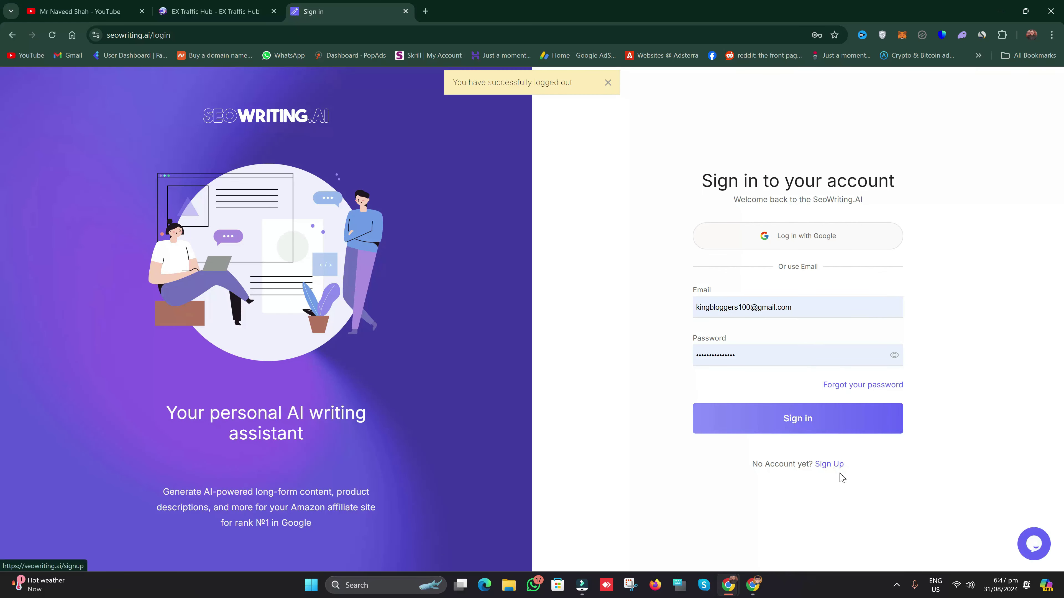
Step: Load the seowriting.ai homepage by trimming the login part from the web address
drag(199, 39, 155, 36)
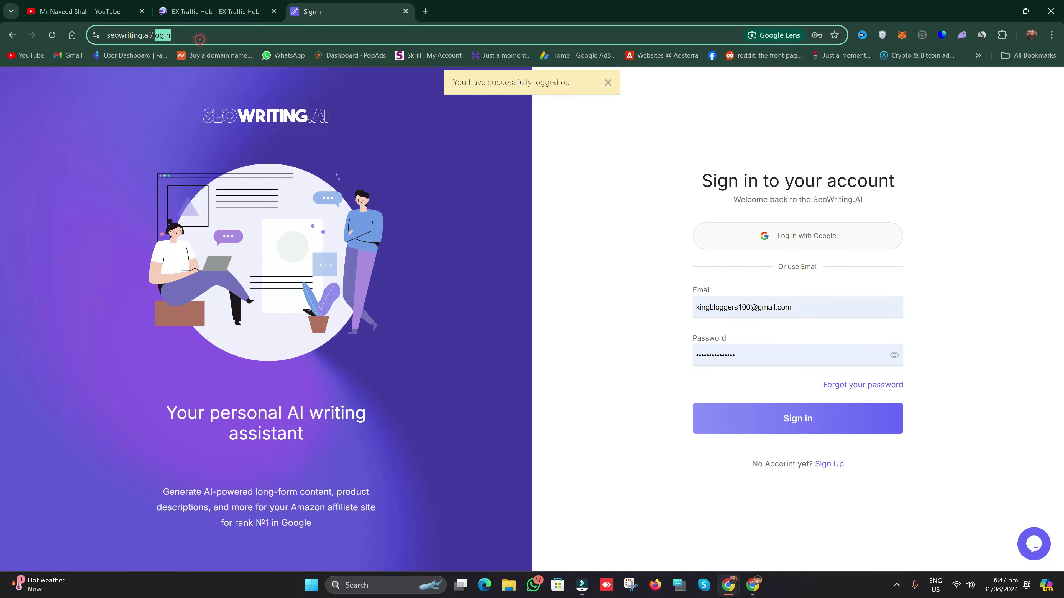
key(BackSpace)
key(Return)
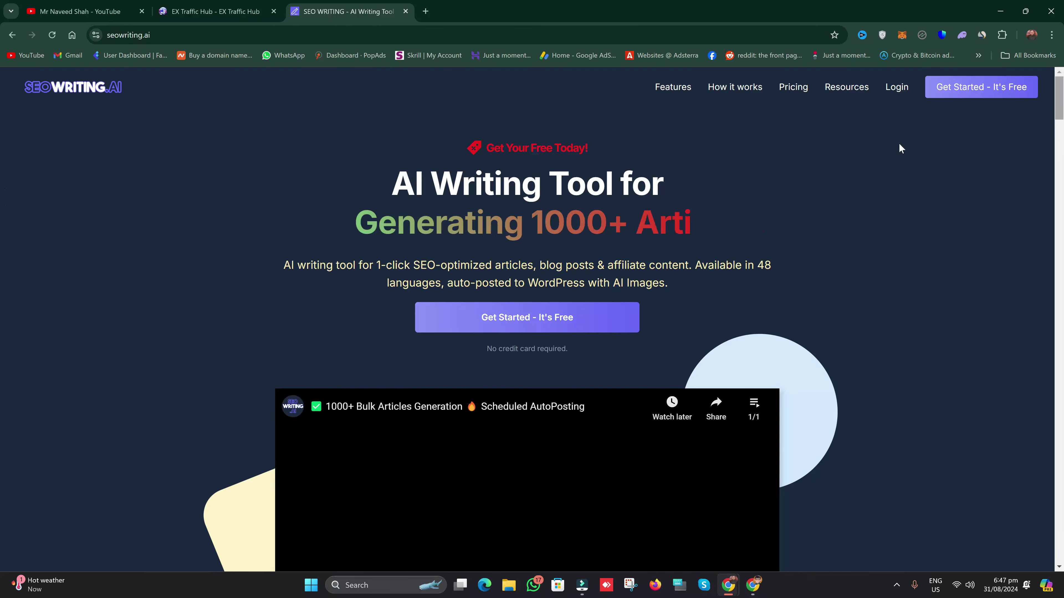
scroll(546, 314, down, 2)
scroll(536, 327, up, 2)
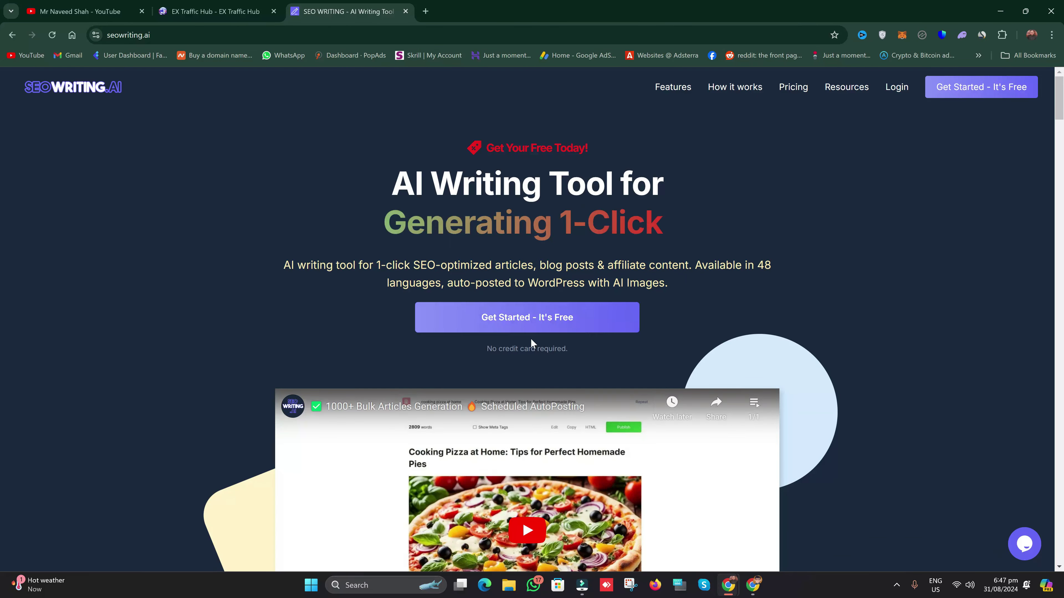
Step: Try submitting the empty Get Started sign-up form, then sign in with the saved credentials instead
click(511, 319)
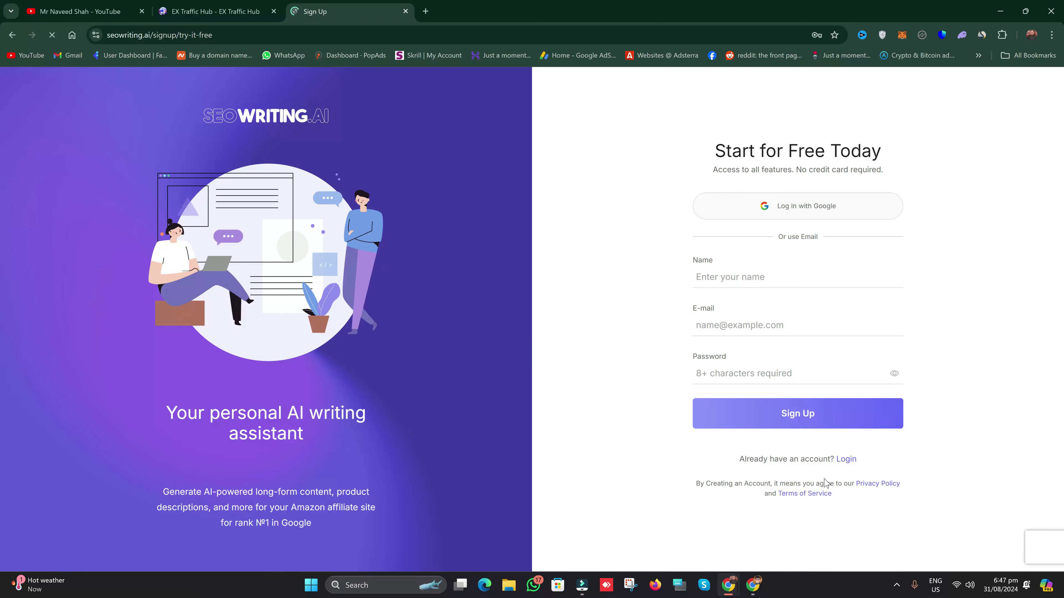
click(789, 416)
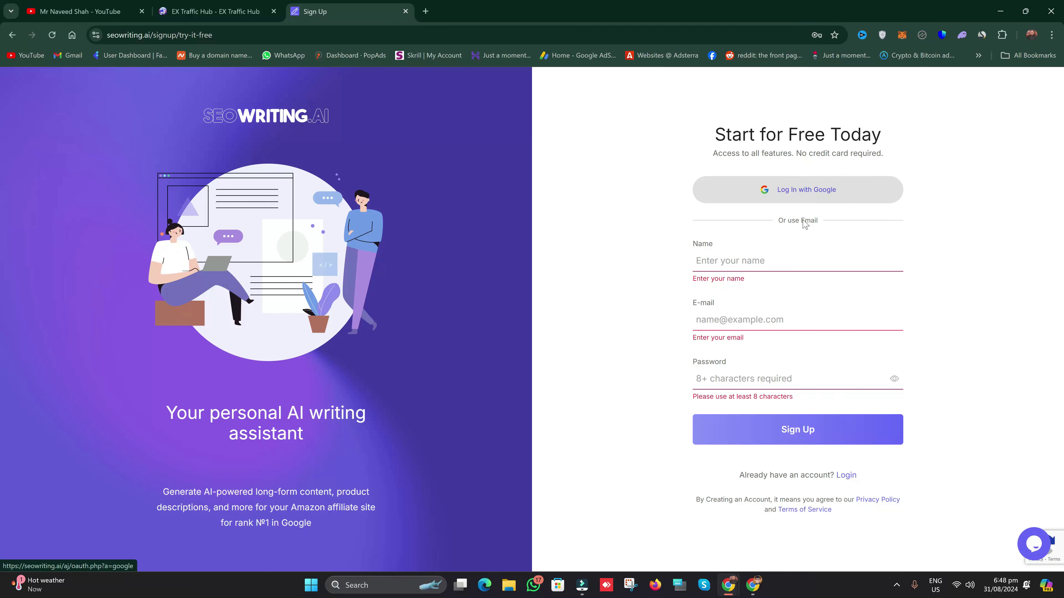
click(751, 256)
click(762, 319)
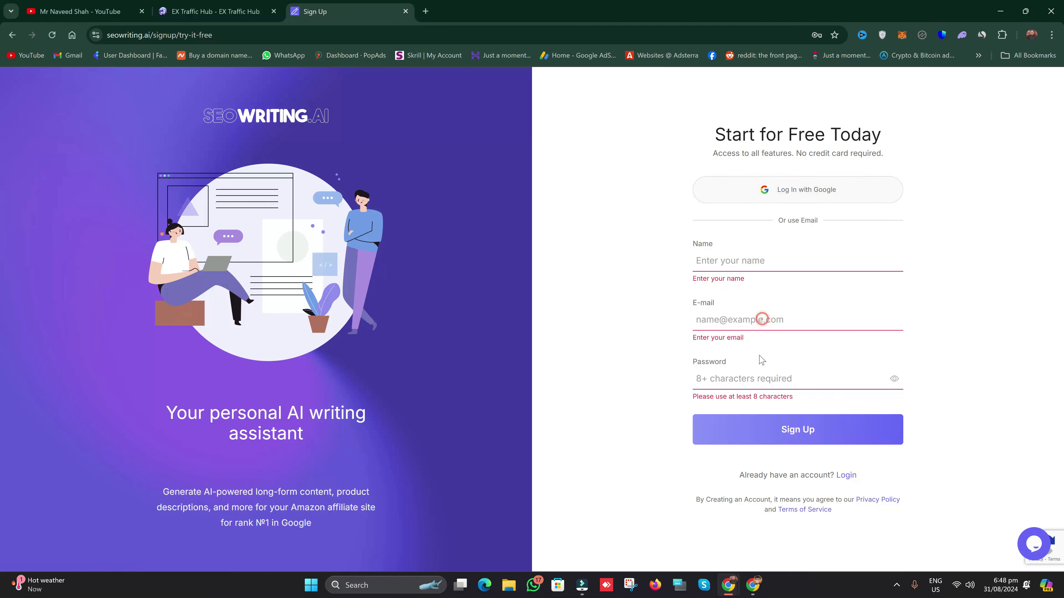
click(842, 476)
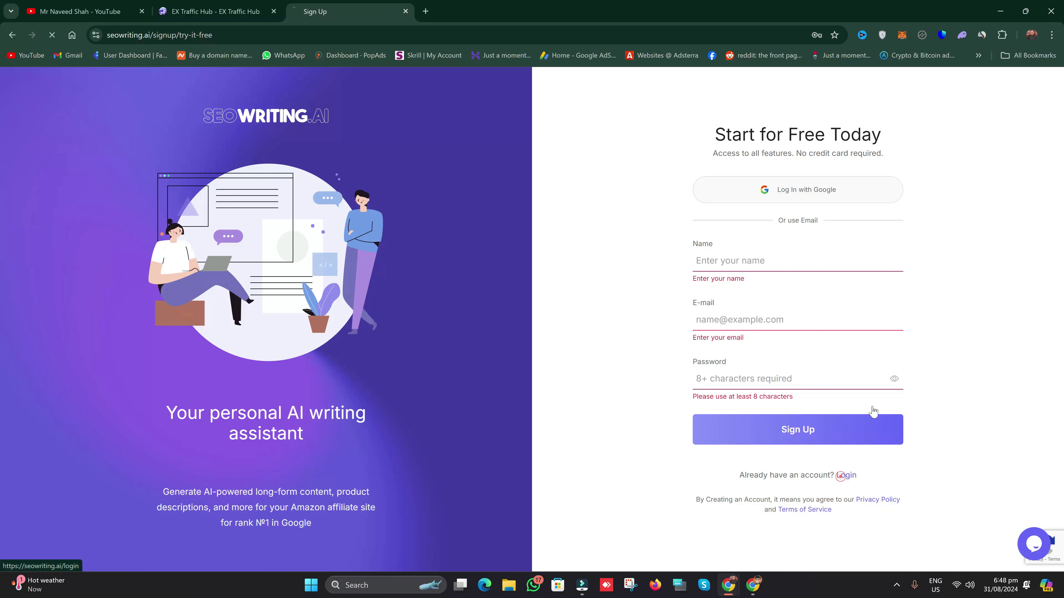
click(784, 420)
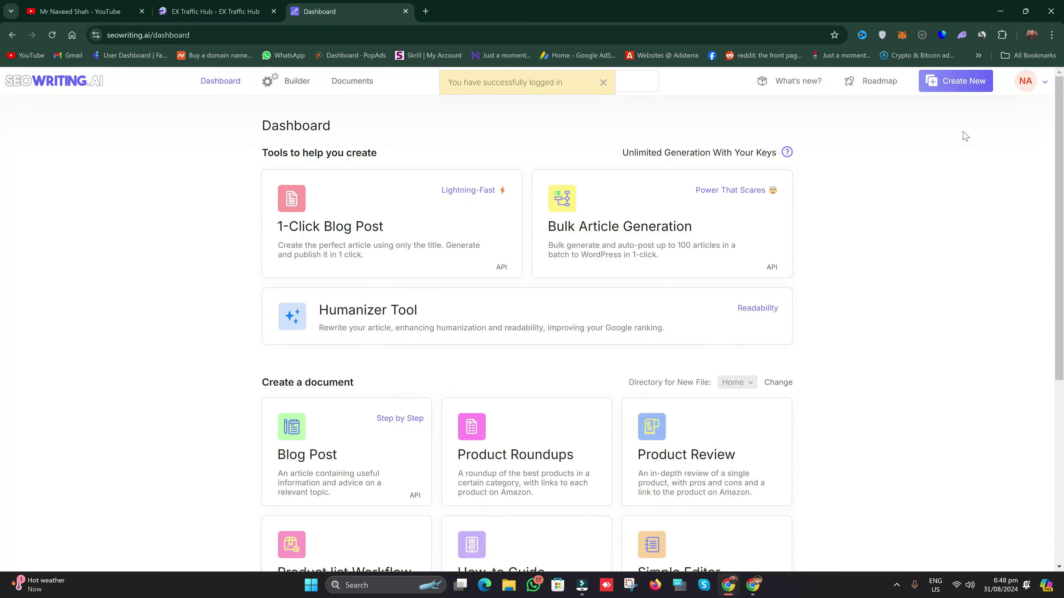
Step: Open Billing from the avatar menu and choose Upgrade Now to view the subscription plans
click(1041, 79)
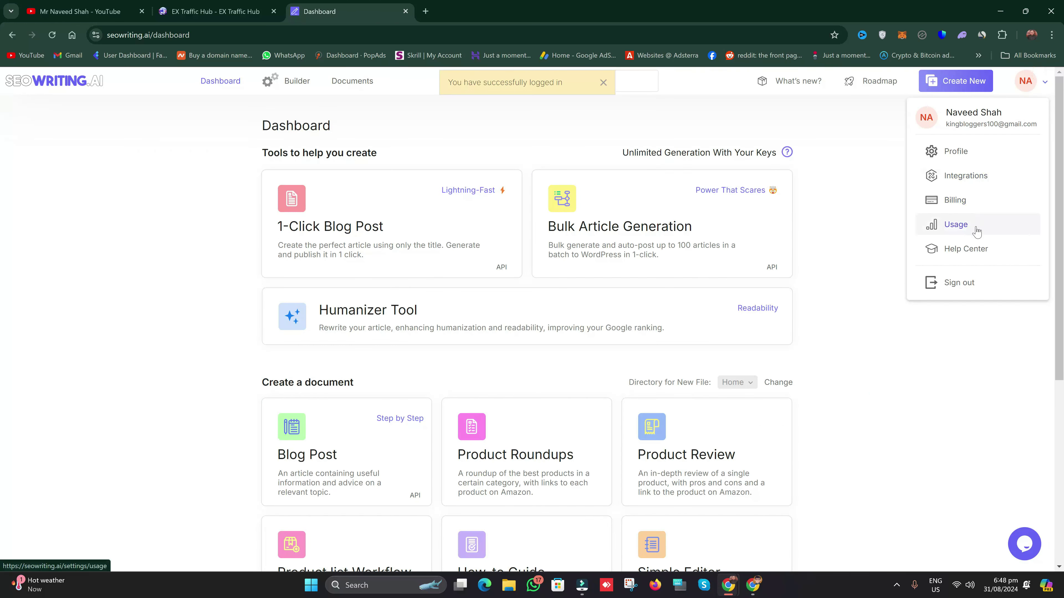
click(970, 209)
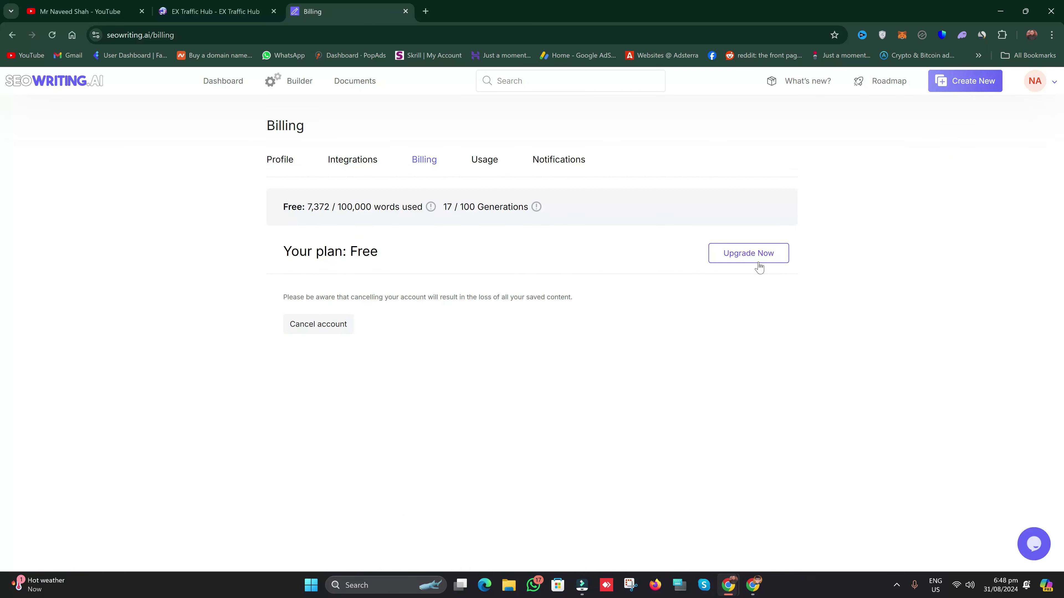
click(747, 257)
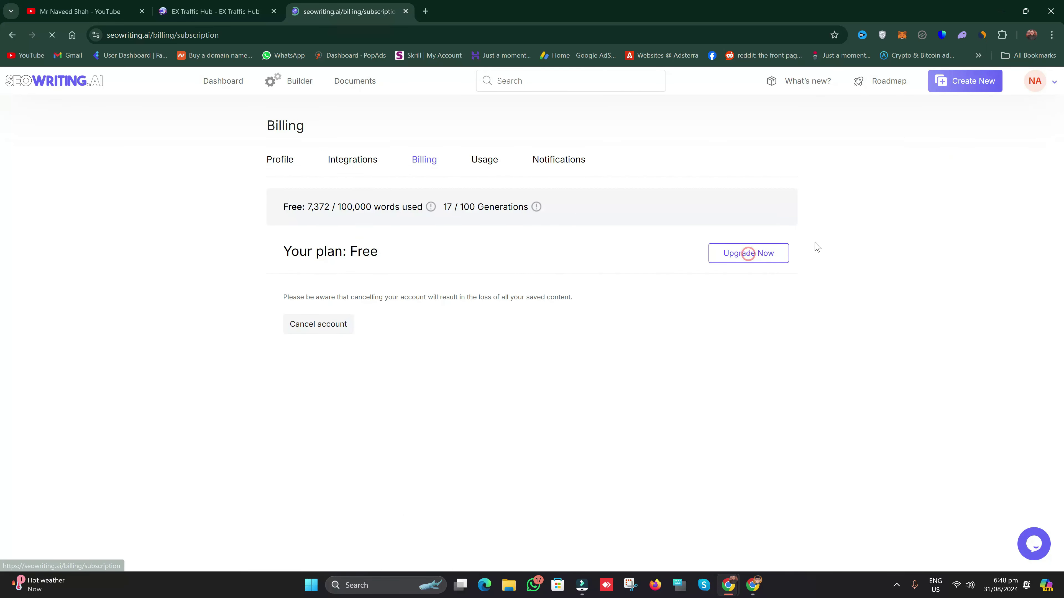
scroll(4, 201, down, 2)
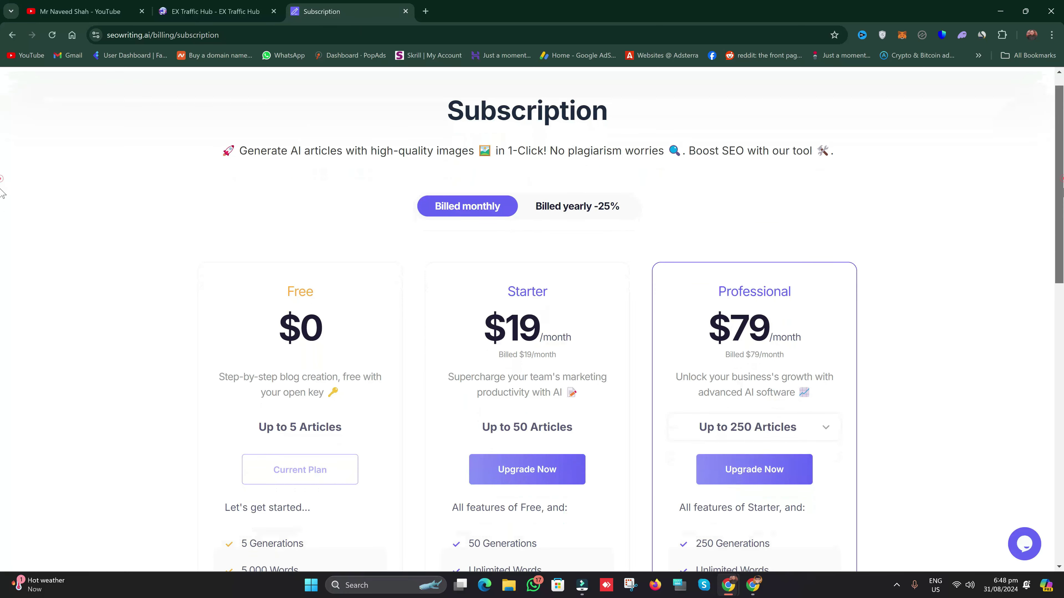
scroll(3, 214, down, 4)
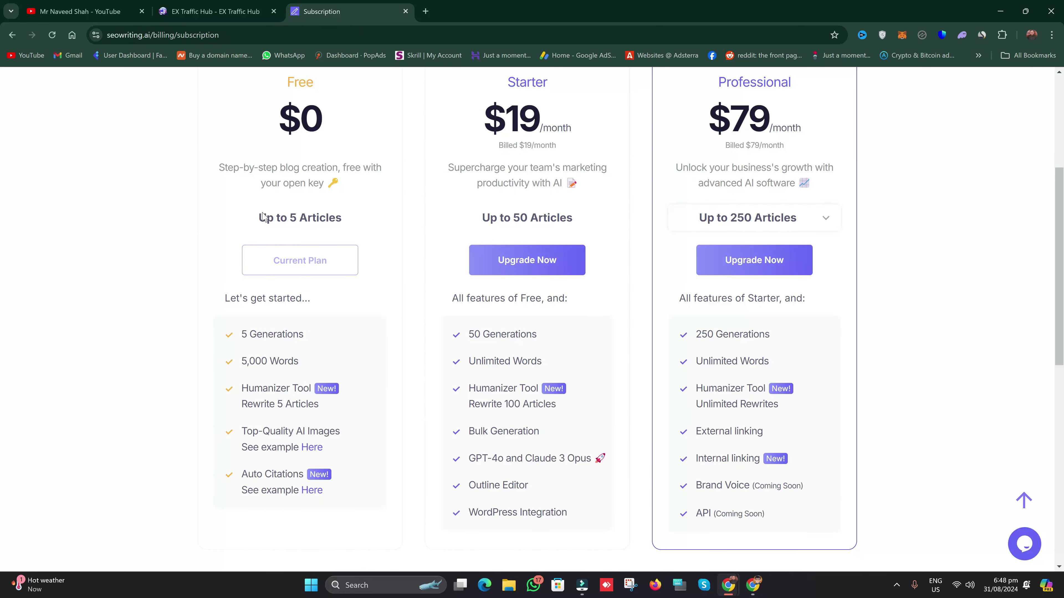
Step: Highlight the Free plan's limits: Up to 5 Articles, 5,000 Words and the Humanizer Tool lines
triple_click(371, 215)
click(346, 311)
drag(236, 363, 314, 366)
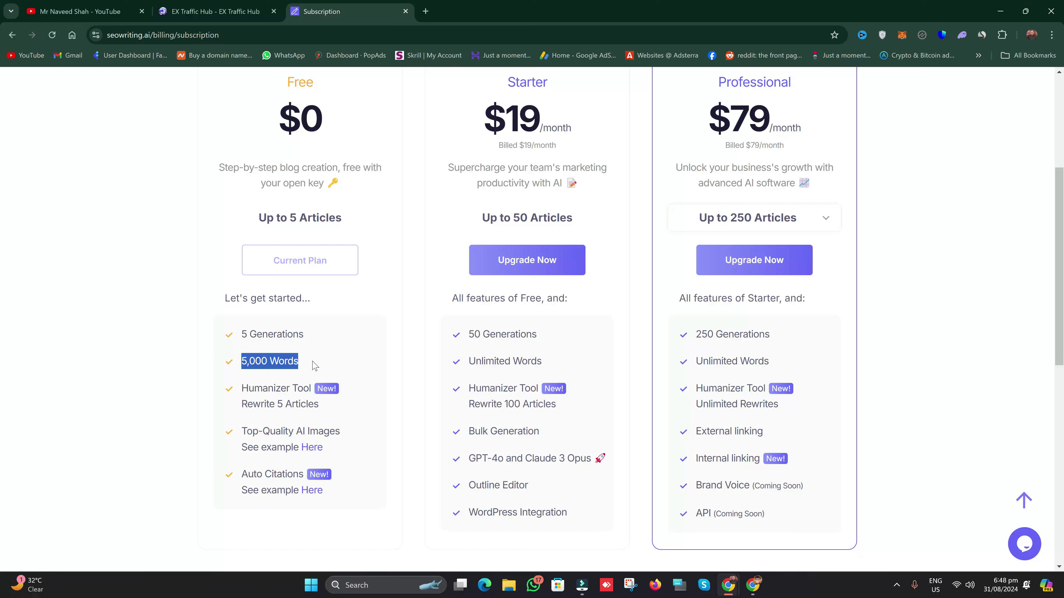
click(312, 361)
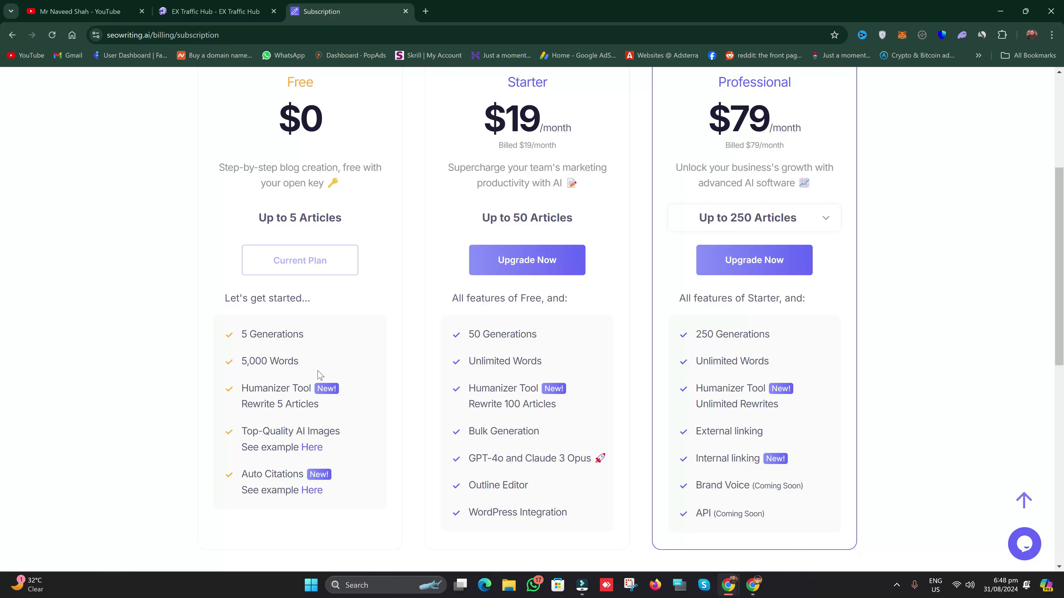
drag(294, 363, 240, 364)
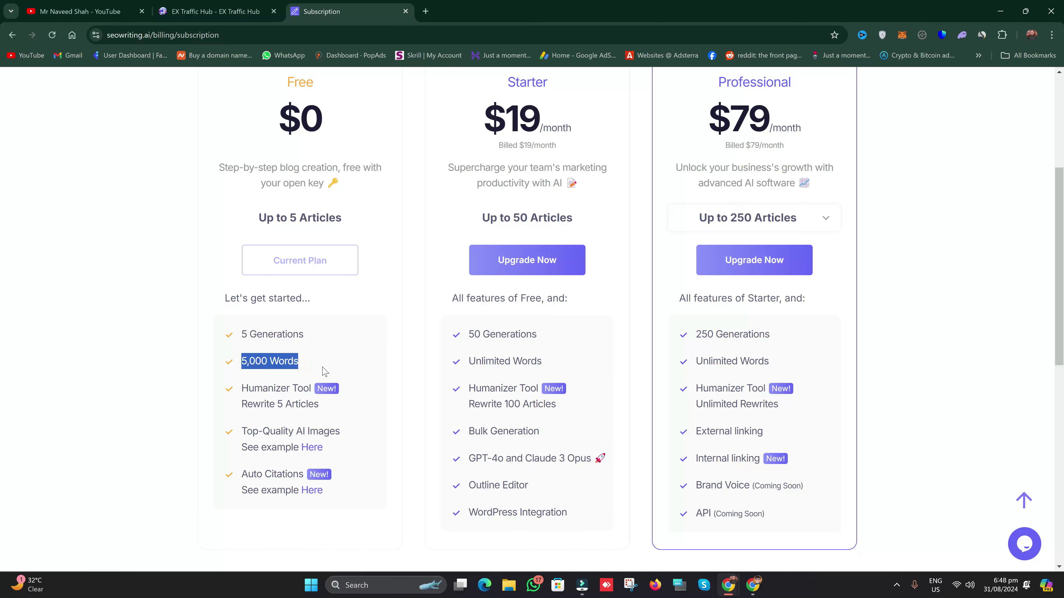
scroll(325, 371, down, 1)
drag(230, 334, 333, 349)
click(333, 353)
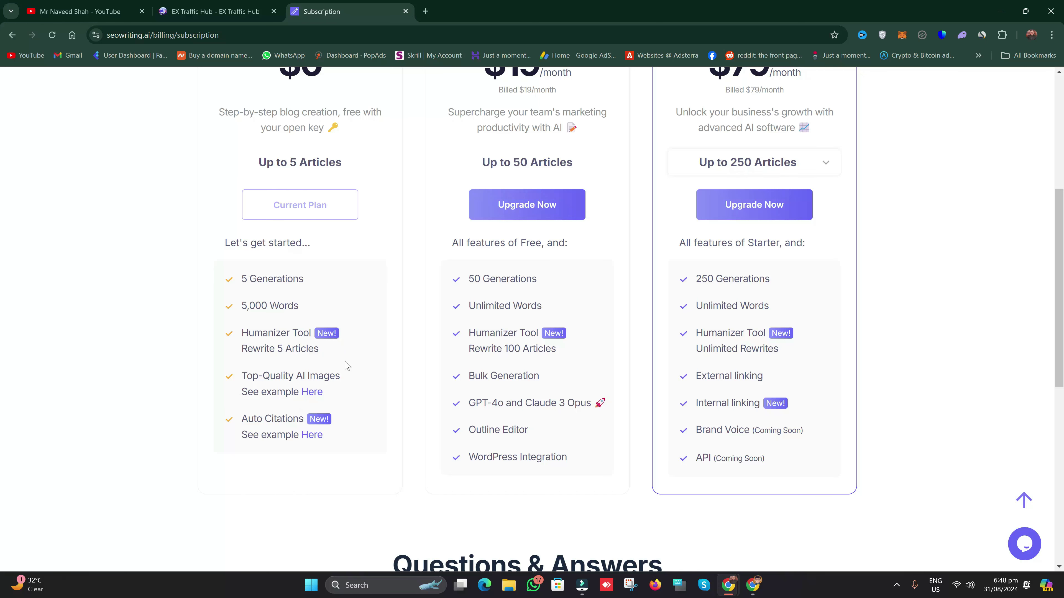
scroll(622, 401, up, 2)
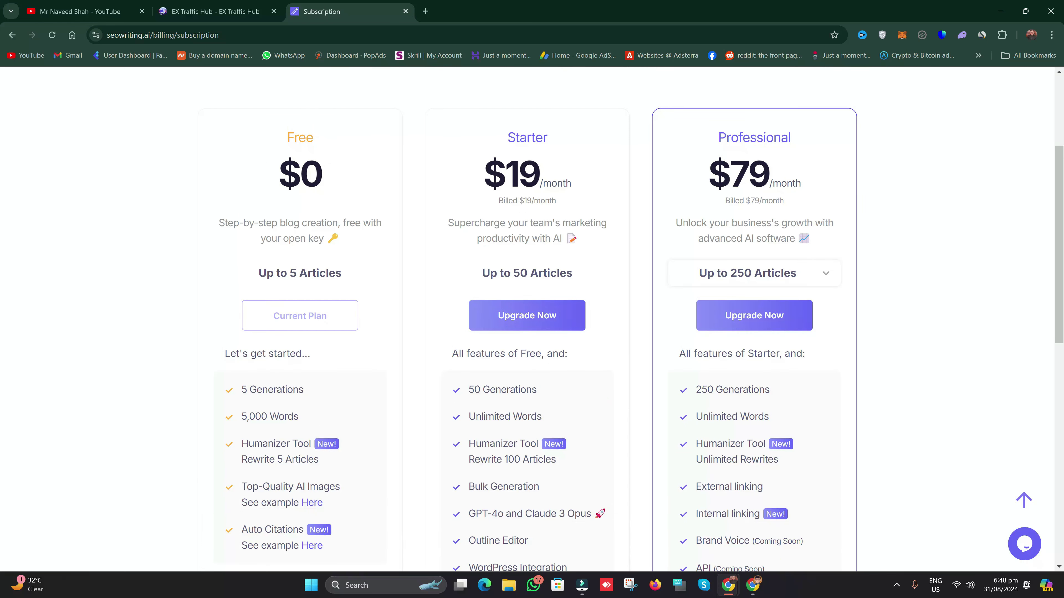
Step: Highlight the Starter plan title and its Up to 50 Articles allowance, then scroll the plan cards
drag(508, 135, 570, 147)
drag(496, 272, 587, 278)
click(590, 276)
scroll(588, 274, down, 4)
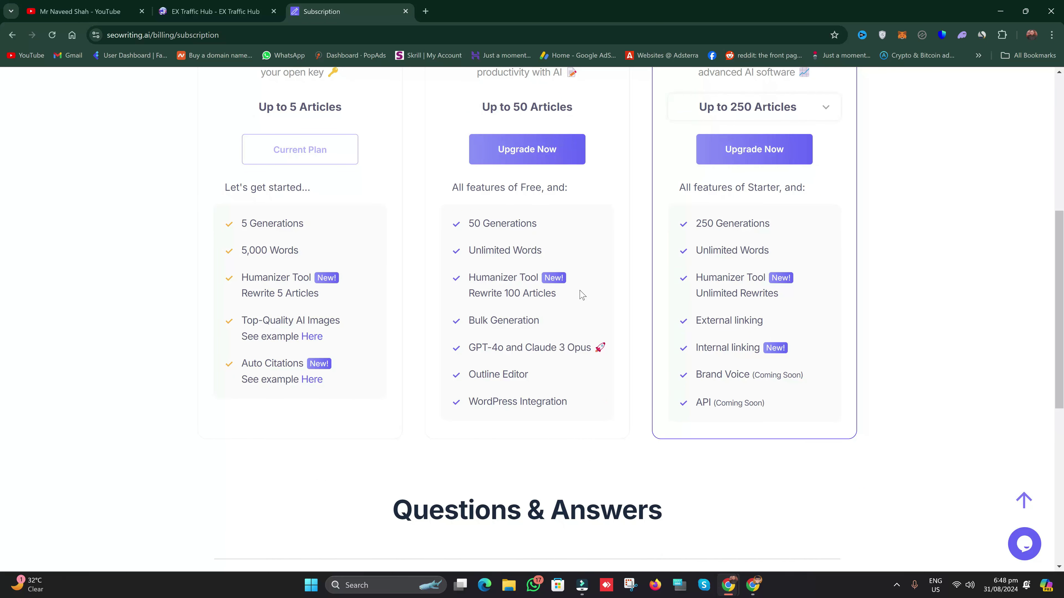
scroll(588, 292, up, 4)
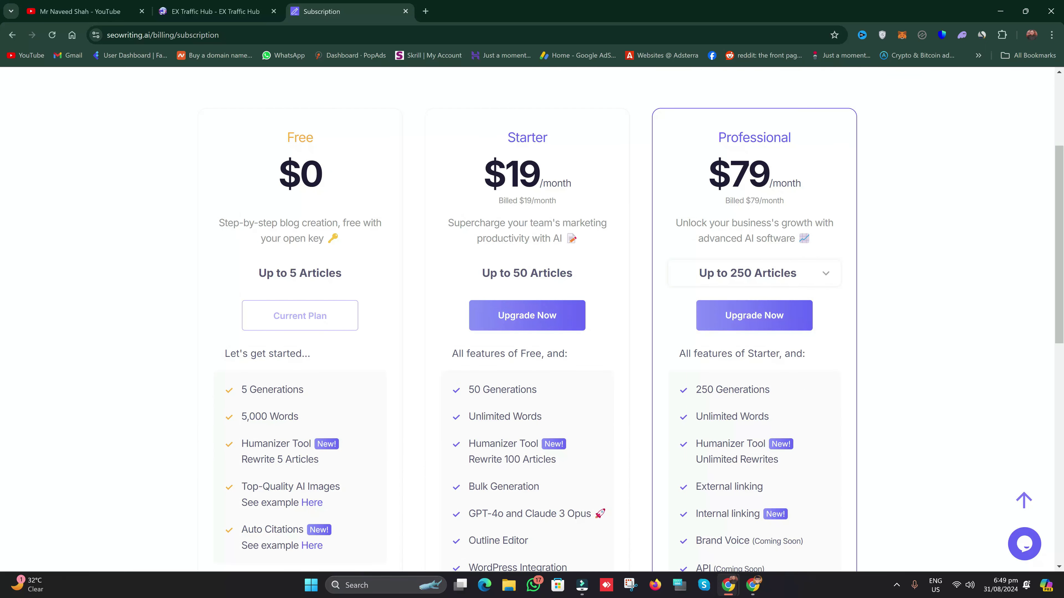
scroll(532, 319, down, 1)
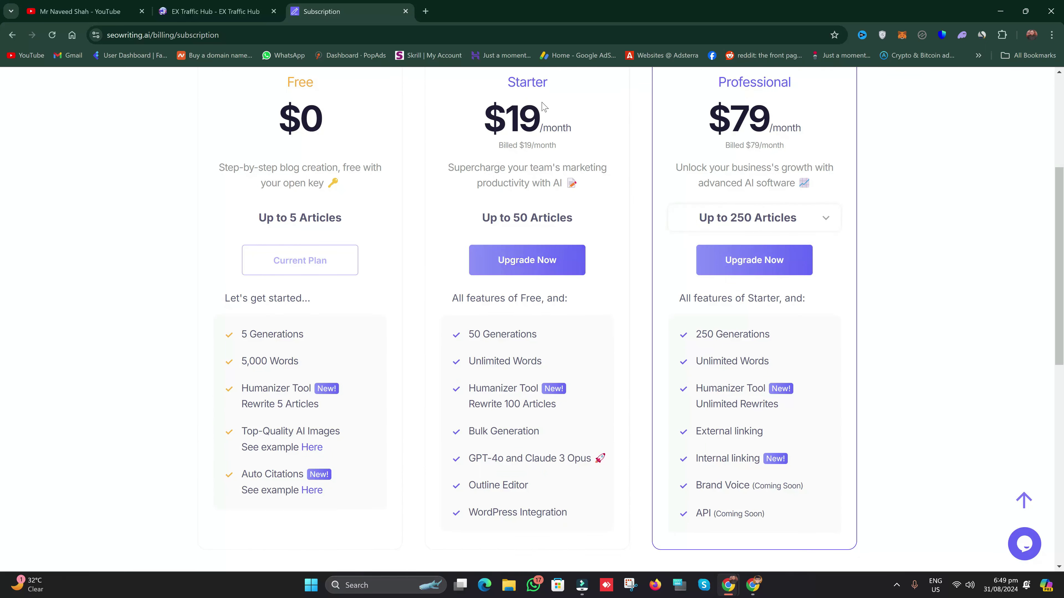
click(517, 270)
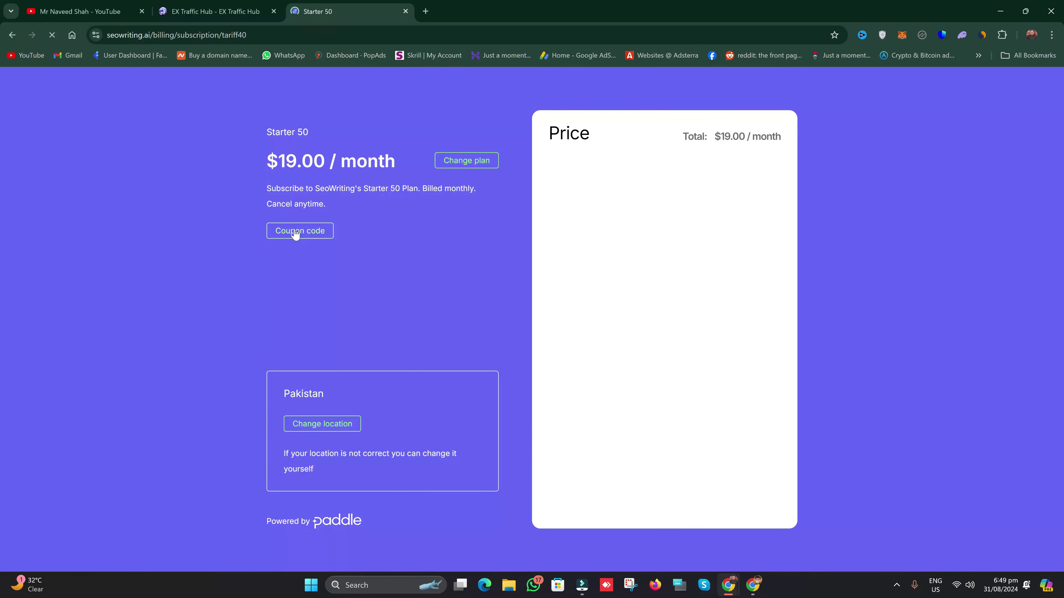
click(295, 231)
text(NAVEED25)
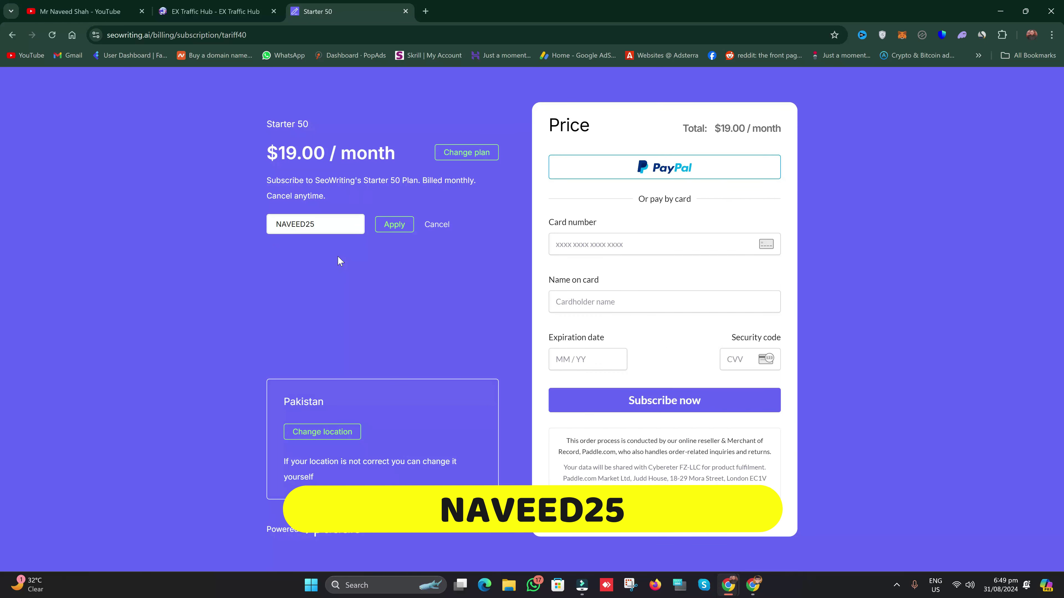
click(404, 228)
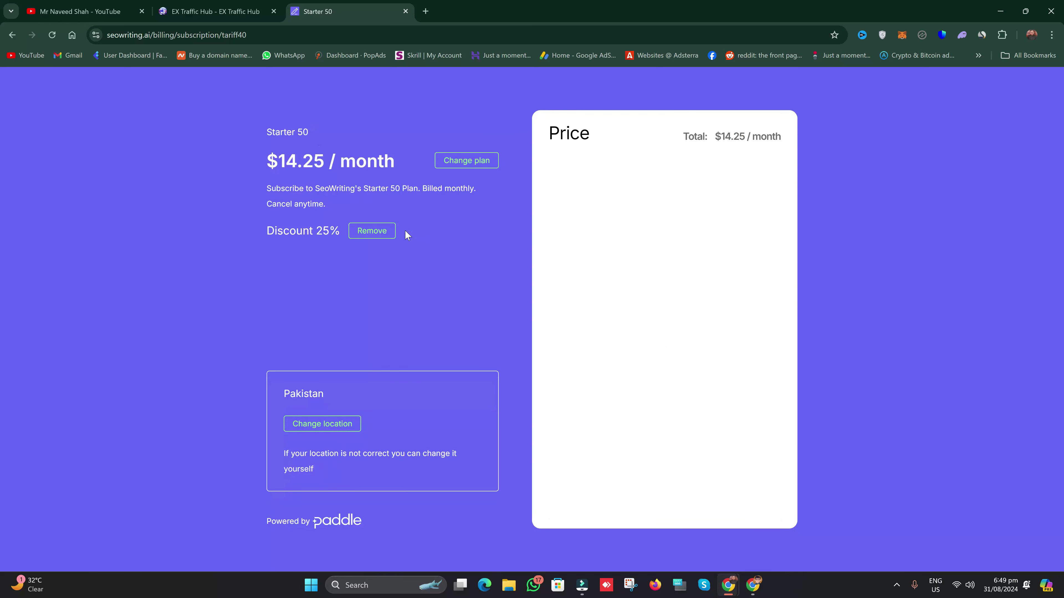
click(719, 133)
drag(748, 117, 698, 116)
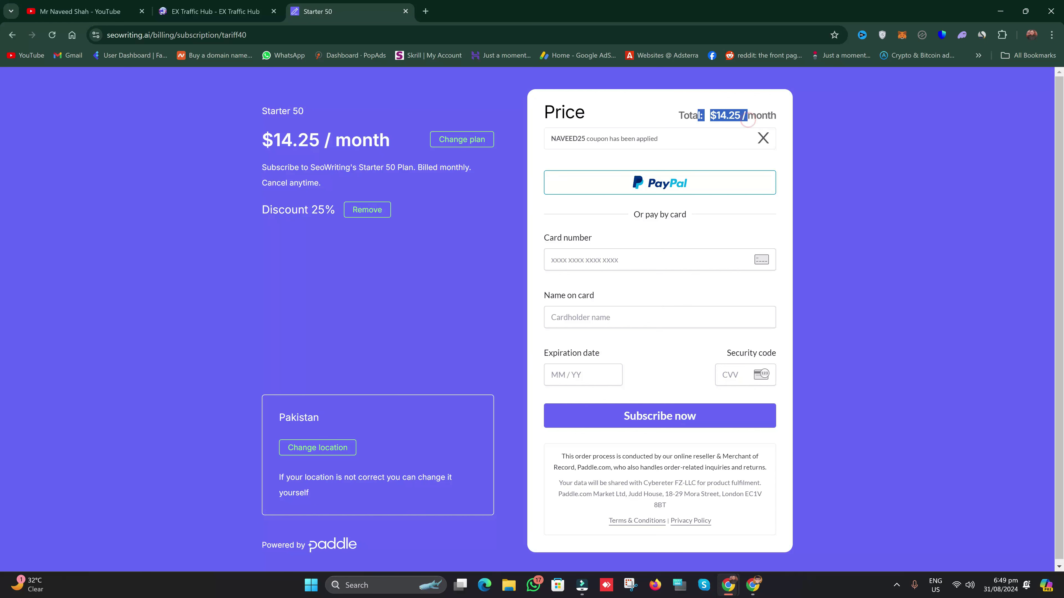
click(483, 186)
scroll(622, 361, down, 1)
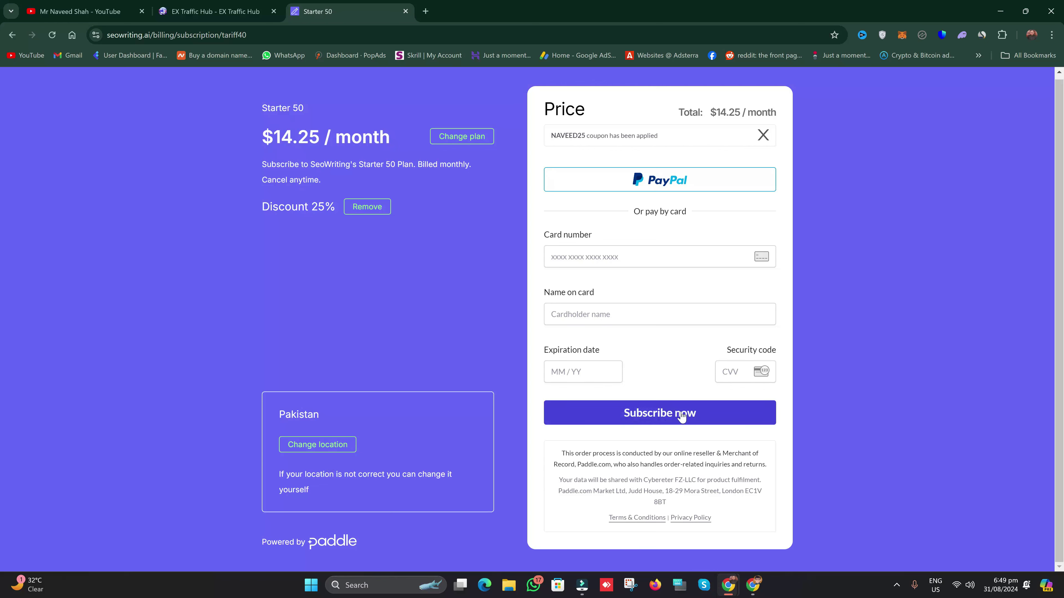
click(6, 36)
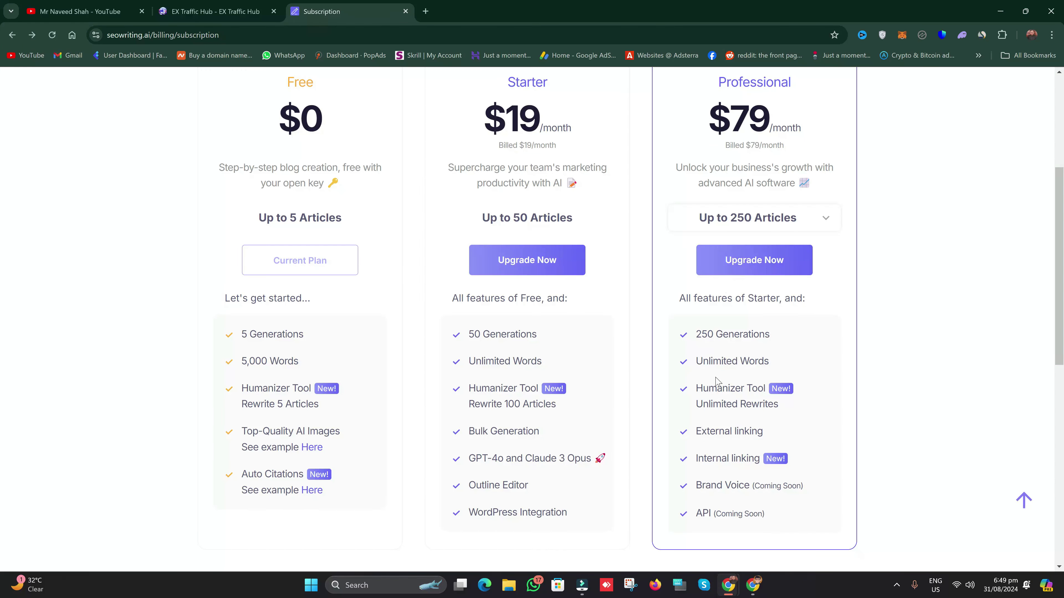
scroll(716, 381, down, 2)
click(1024, 544)
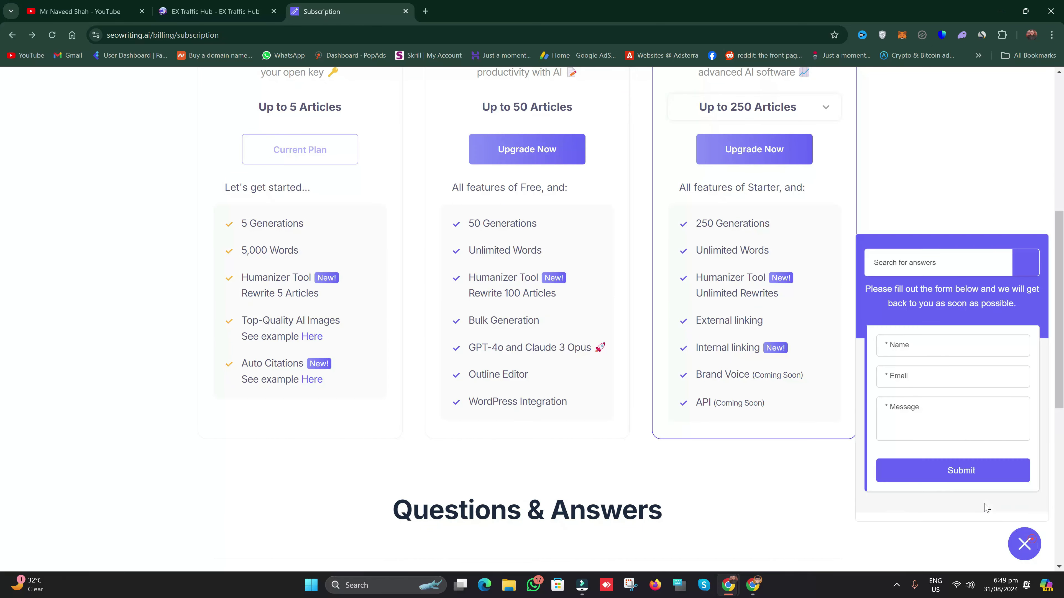
click(1020, 544)
scroll(685, 441, up, 3)
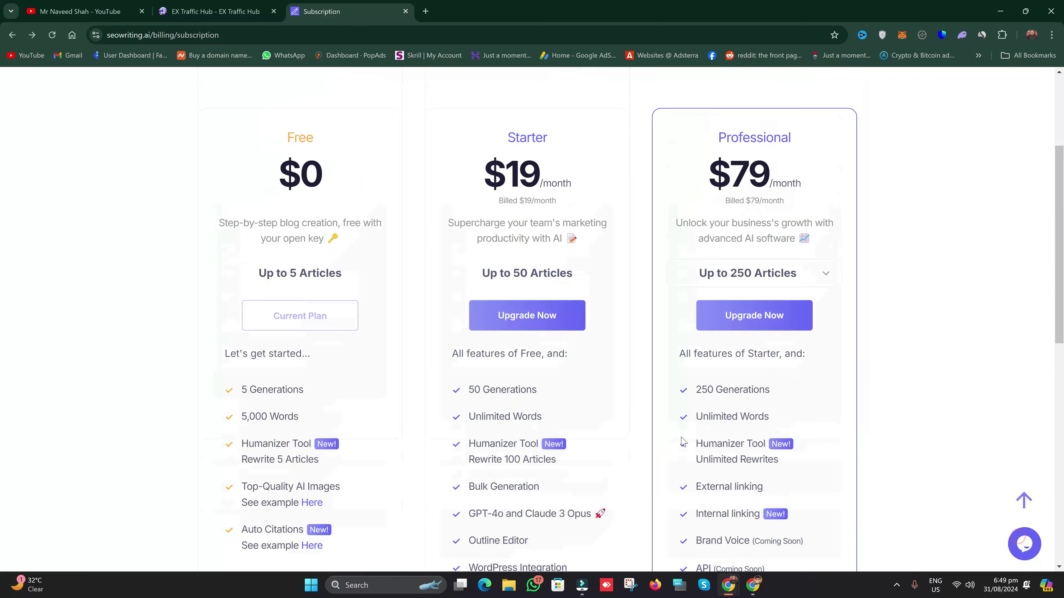
drag(721, 144, 815, 149)
click(870, 189)
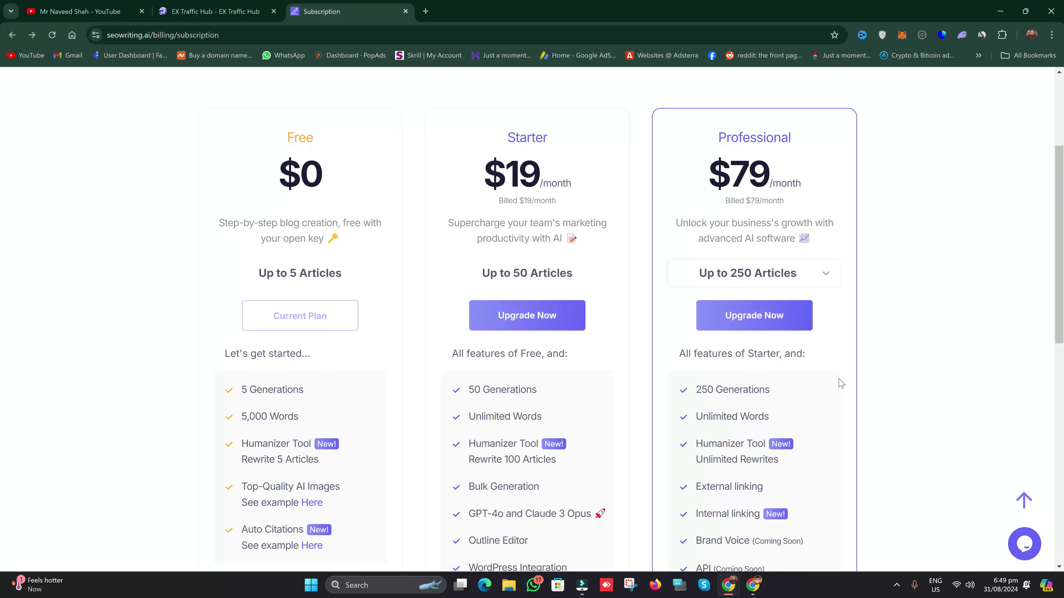